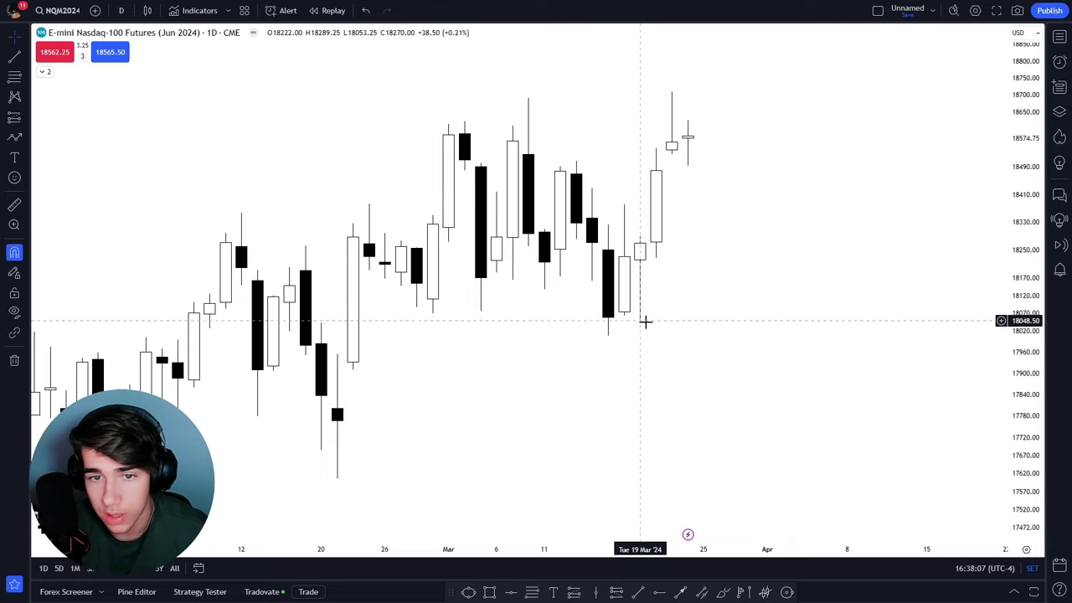
Step: Draw a horizontal trend line along the 18070.00 low from 29 Feb to 14 Mar on the daily chart
drag(1026, 310, 1025, 319)
drag(873, 306, 872, 321)
scroll(837, 322, up, 1)
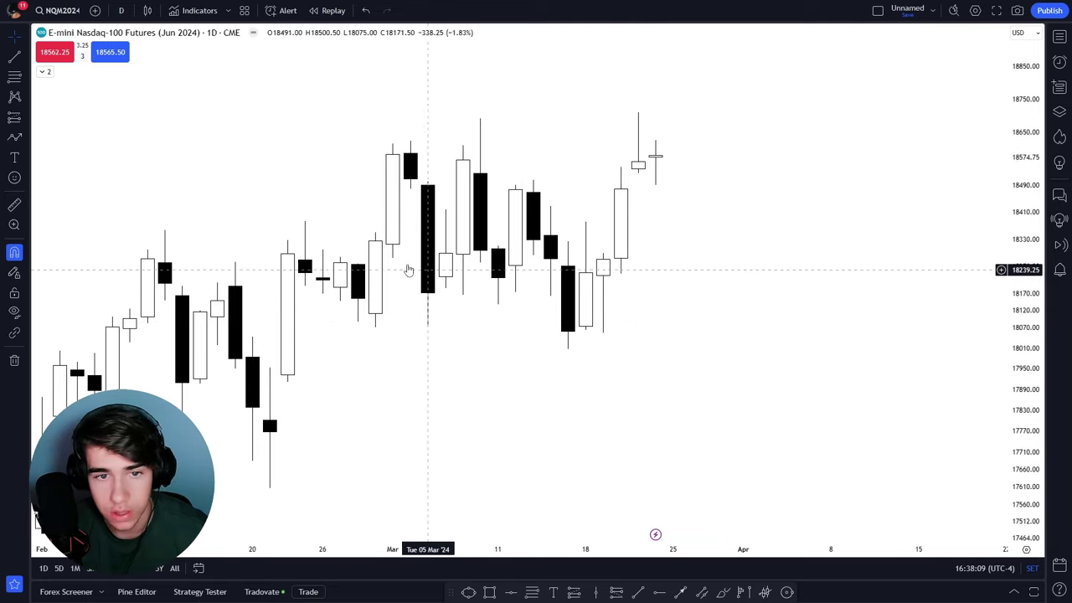
click(14, 56)
click(377, 313)
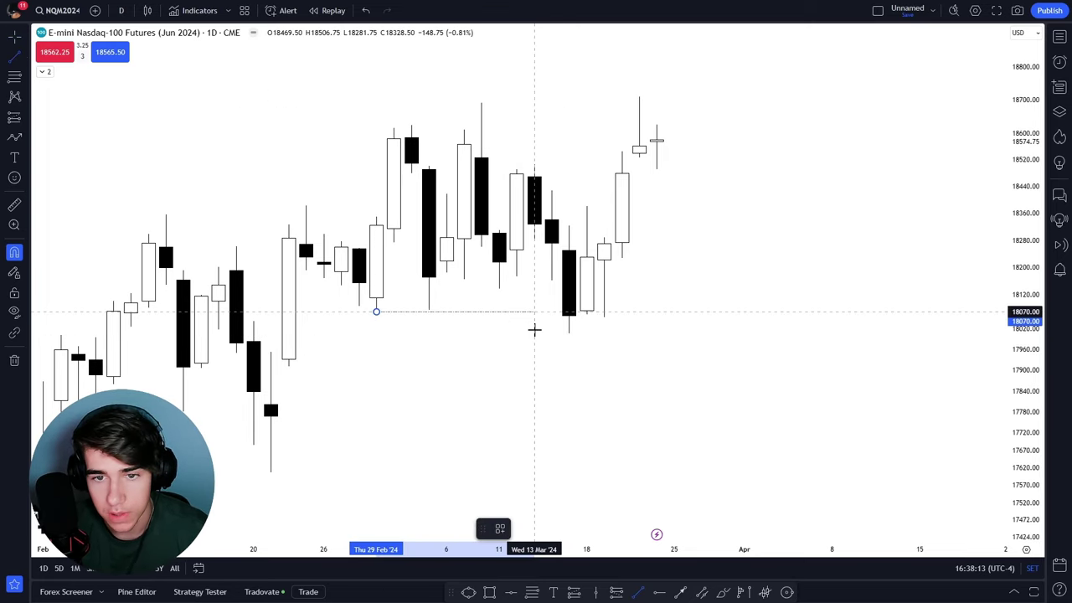
click(553, 326)
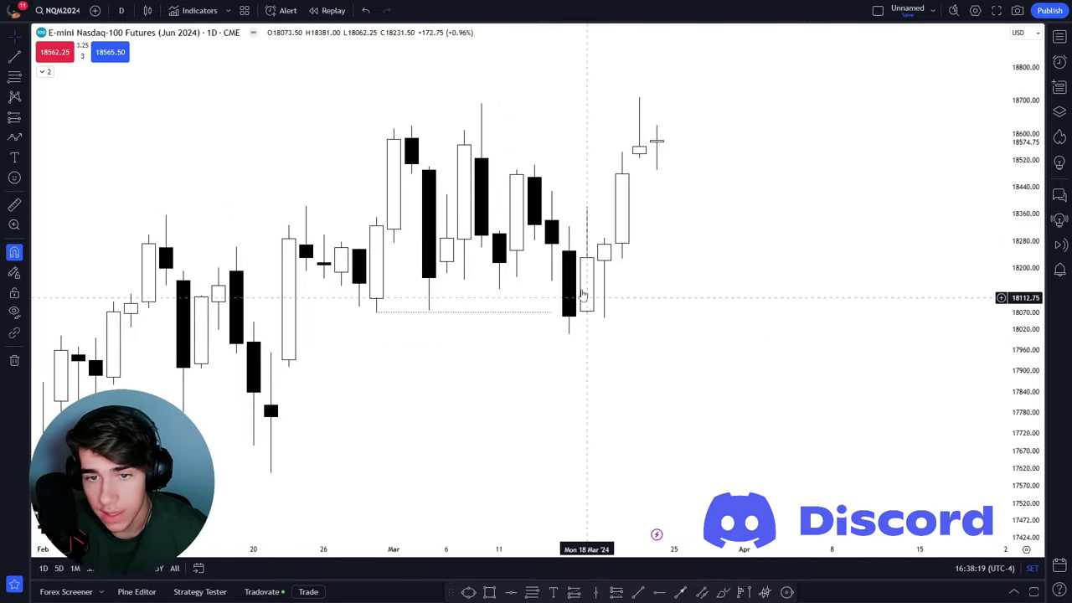
Step: Draw a rectangle zone starting at the 21 Feb open of 17801.25, reaching up to about 18190 and extending into April
drag(507, 378, 521, 387)
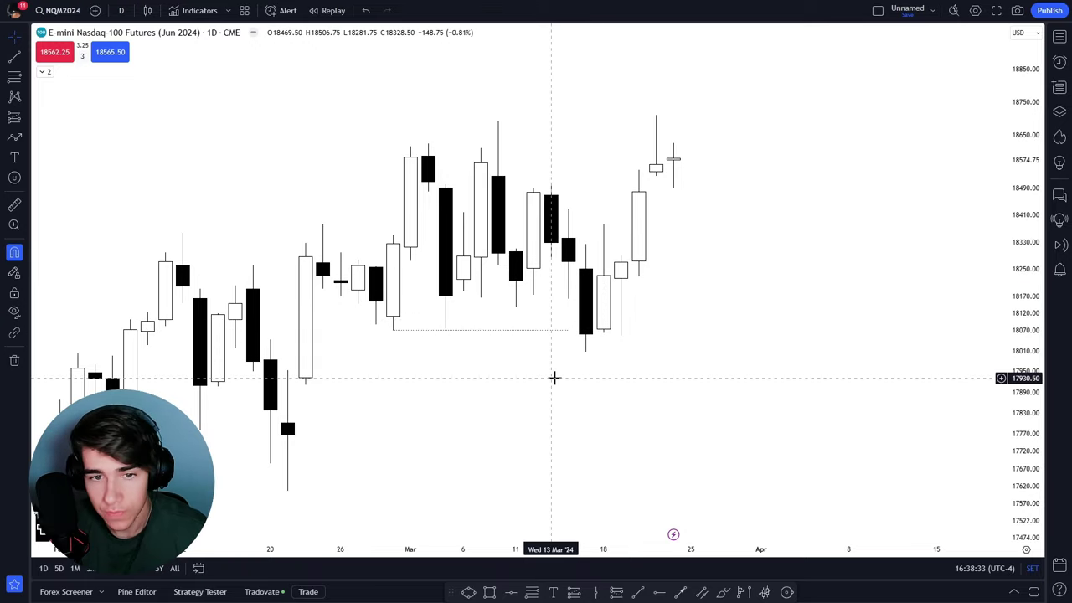
drag(553, 376, 545, 351)
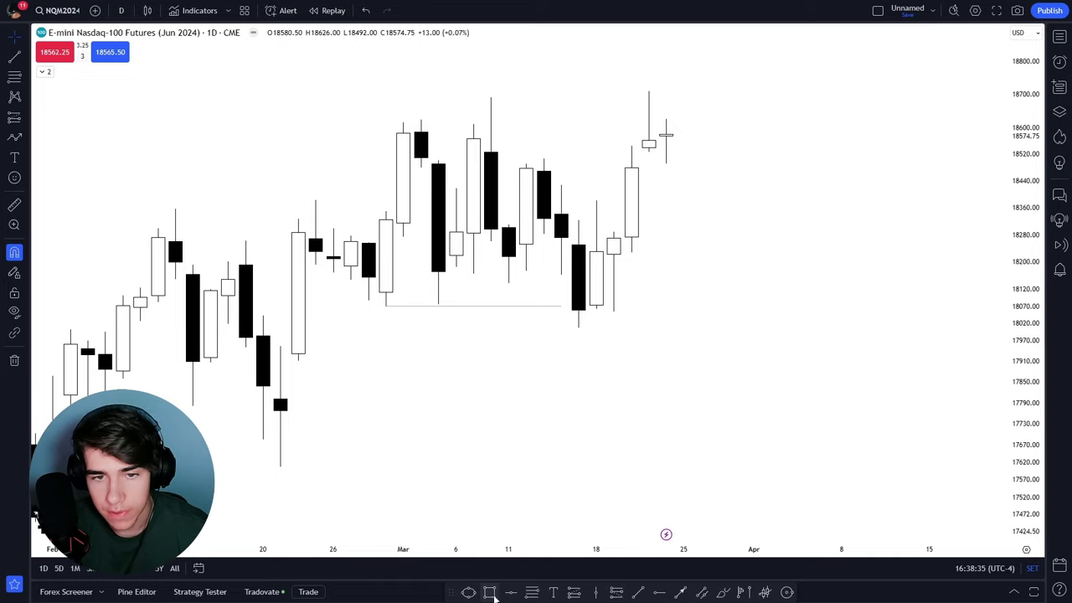
click(490, 592)
click(280, 399)
click(771, 269)
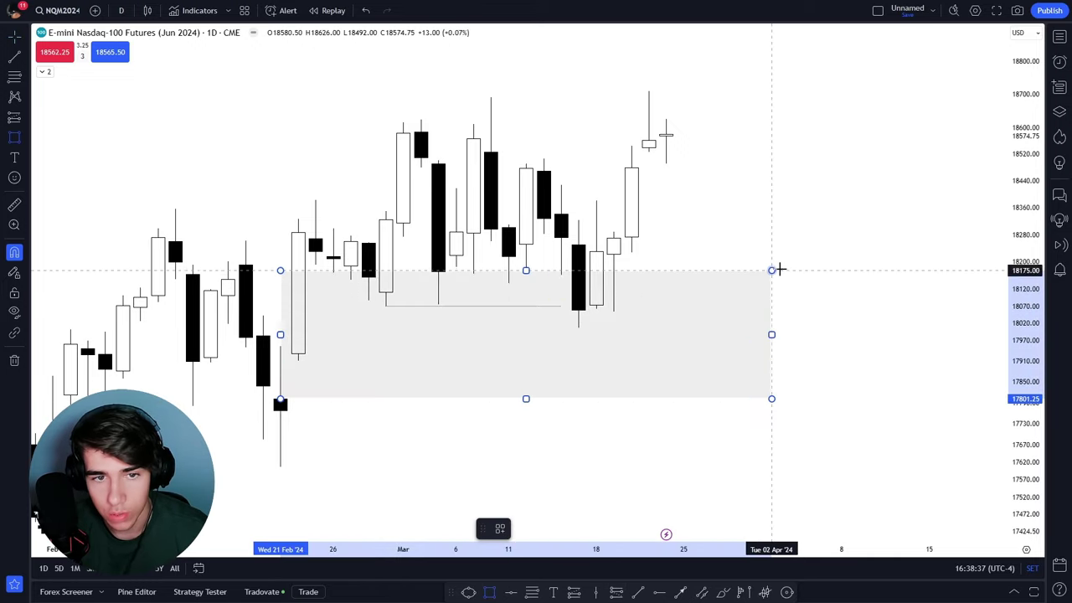
drag(771, 269, 802, 264)
Step: Mark the gap between the 14 Mar close at 18271.75 and the 15 Mar open at 18251.00 with a thin rectangle extended past the latest candles
drag(823, 345, 806, 362)
drag(799, 445, 877, 440)
drag(1023, 368, 1023, 391)
drag(740, 242, 732, 247)
scroll(733, 247, down, 1)
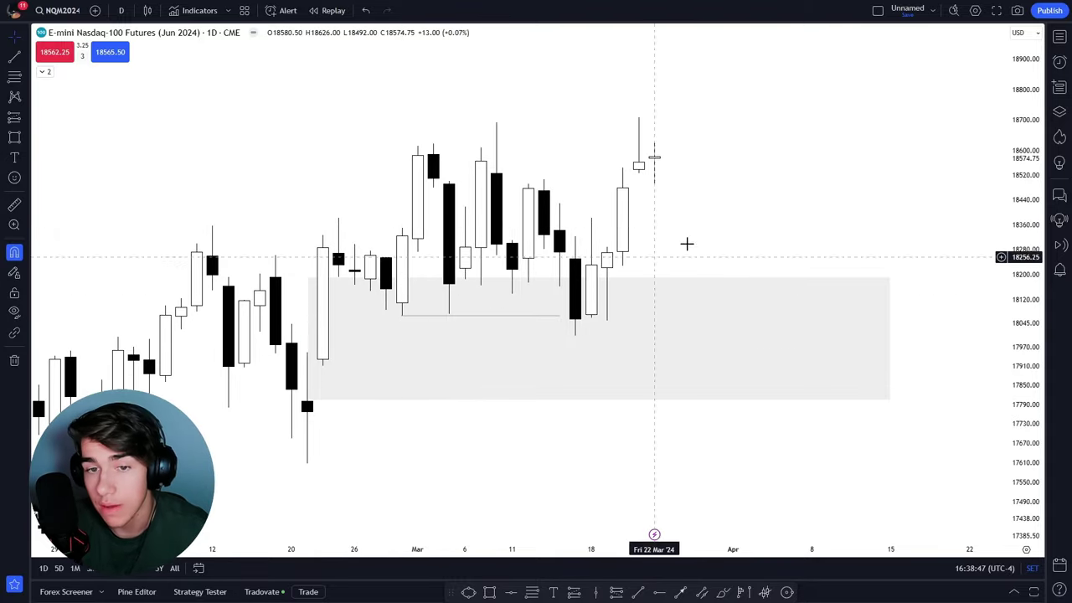
scroll(687, 244, up, 3)
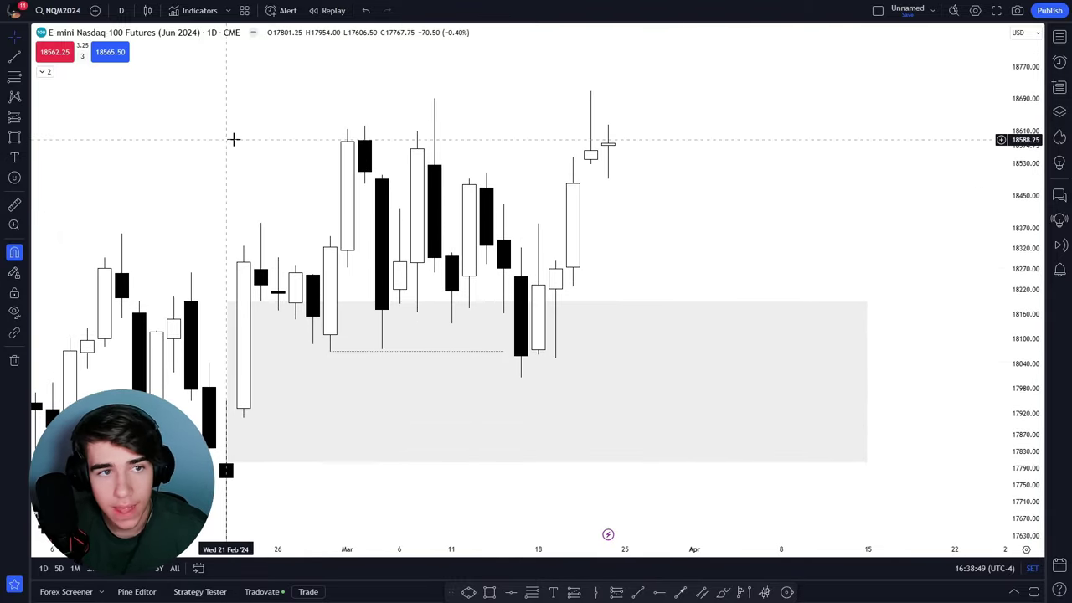
click(15, 136)
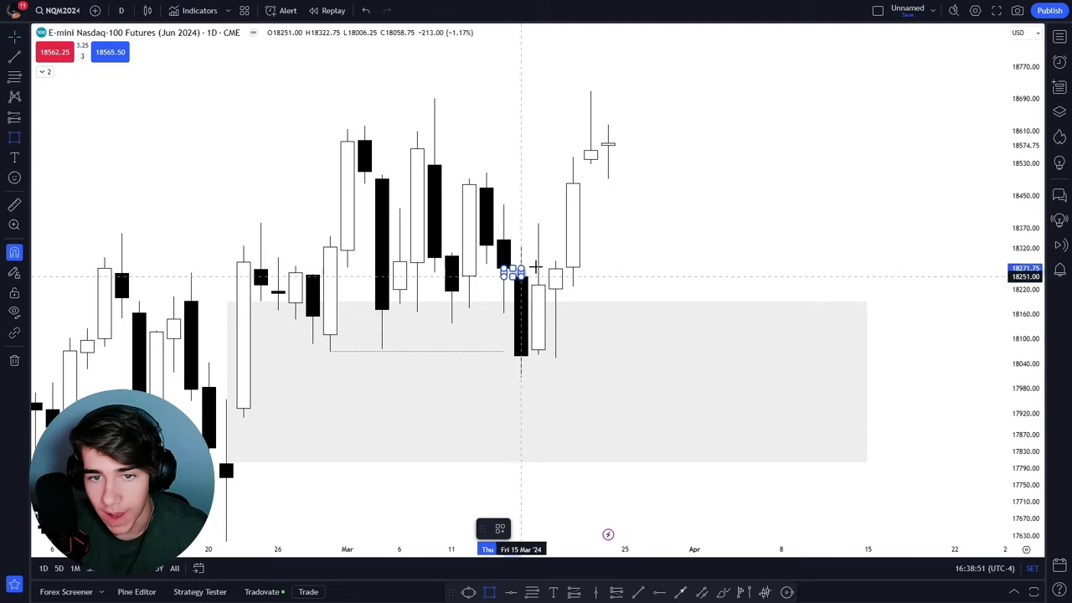
ctrl+click(626, 275)
click(707, 261)
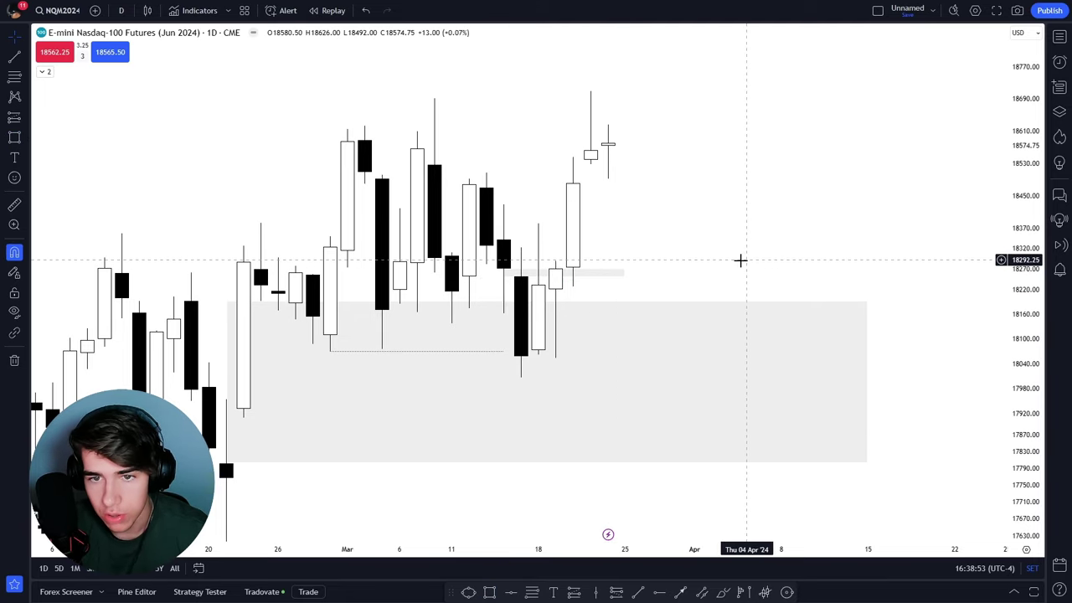
Step: Draw a horizontal trend line from the 8 Mar high at 18691.25 across to 20 Mar
drag(740, 261, 731, 272)
scroll(724, 271, down, 1)
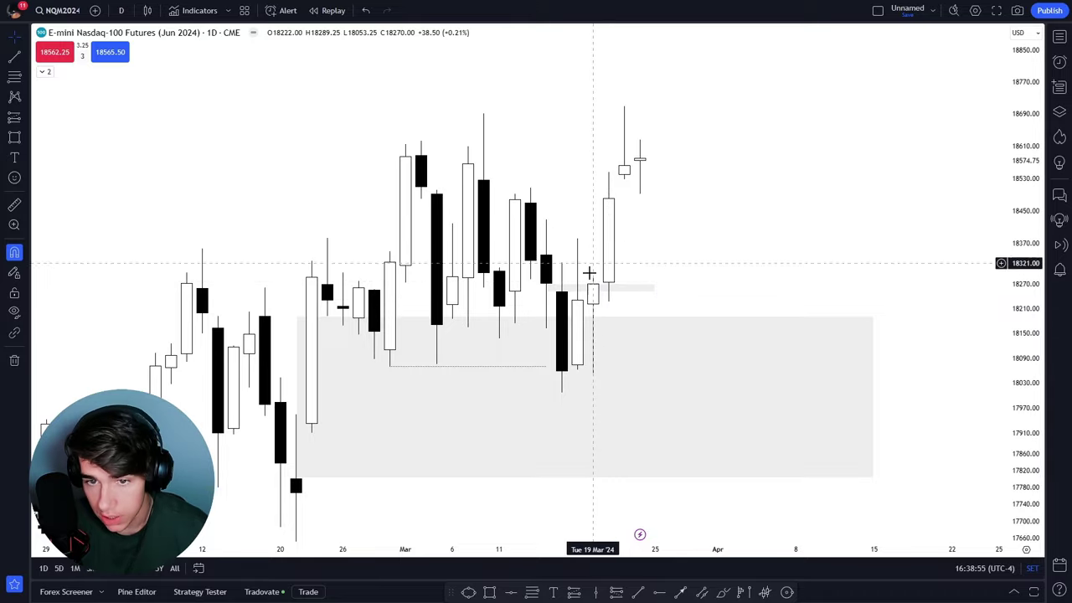
drag(744, 194, 726, 262)
drag(679, 322, 681, 294)
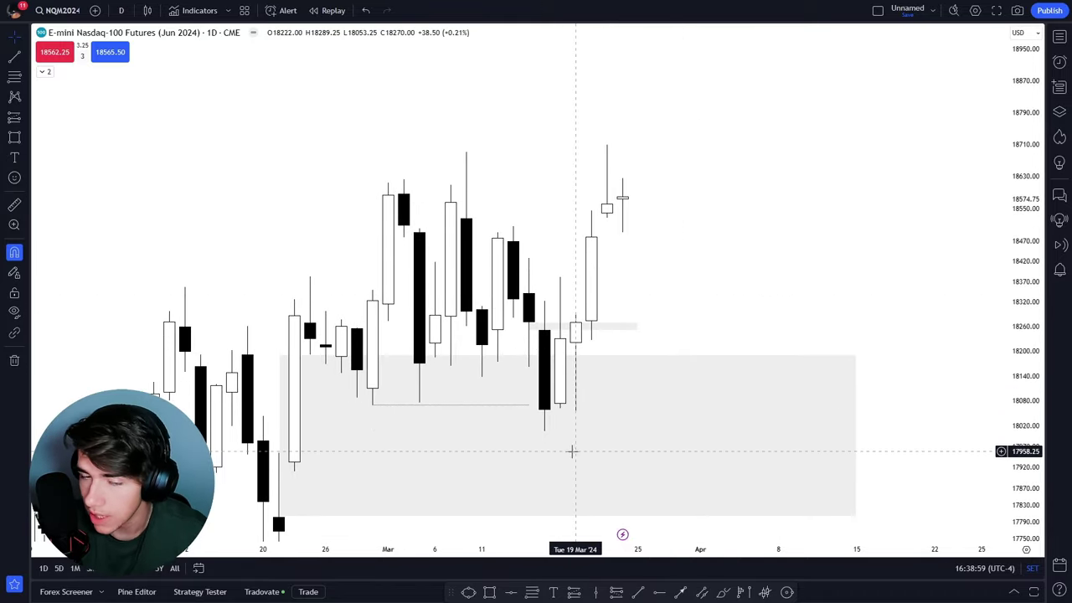
key(alt+t)
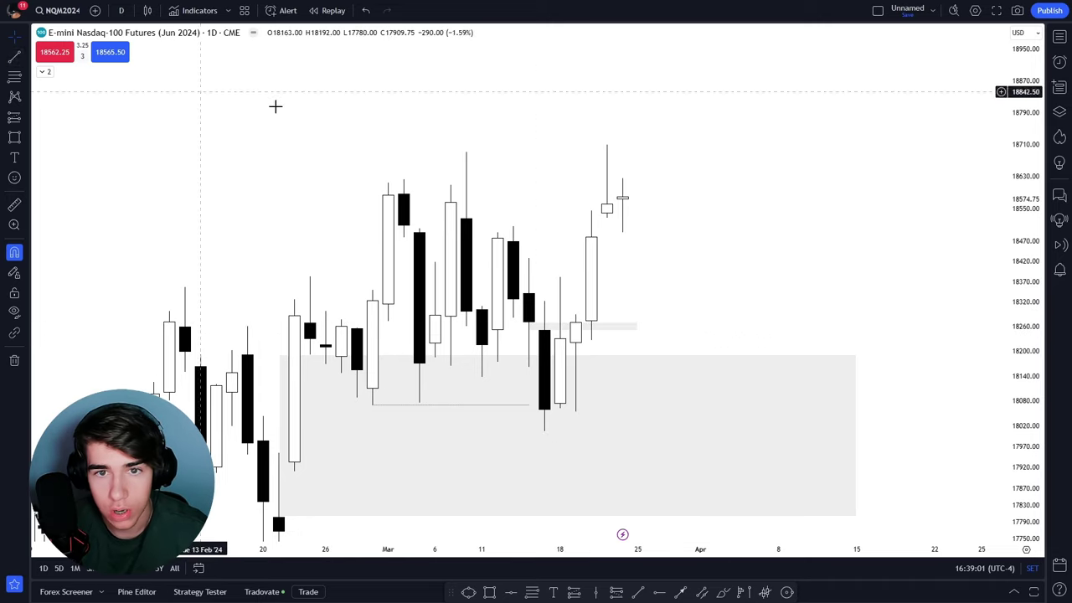
click(466, 153)
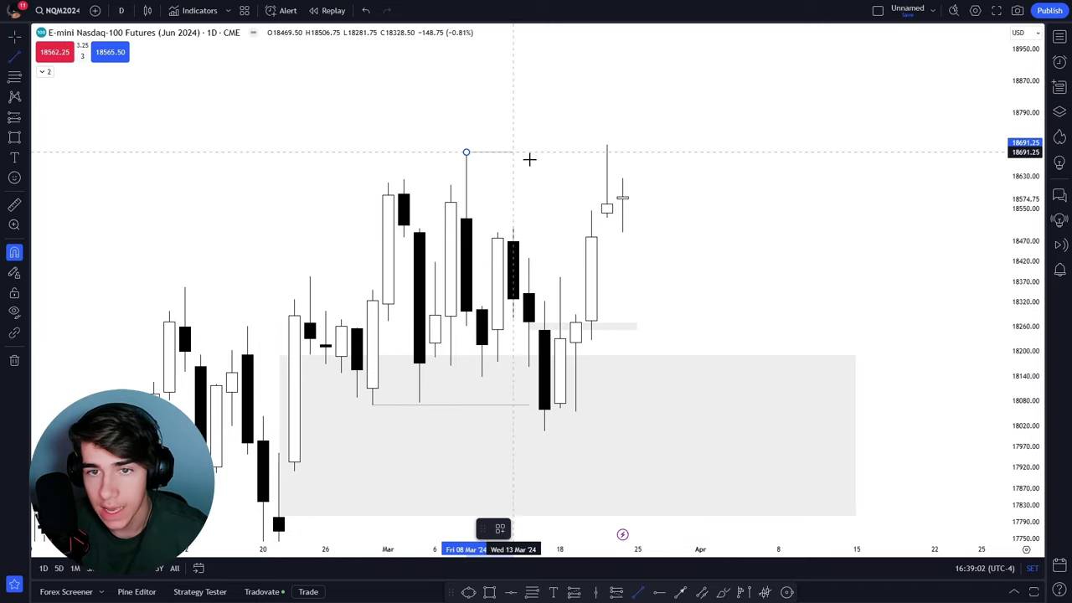
click(593, 156)
click(716, 237)
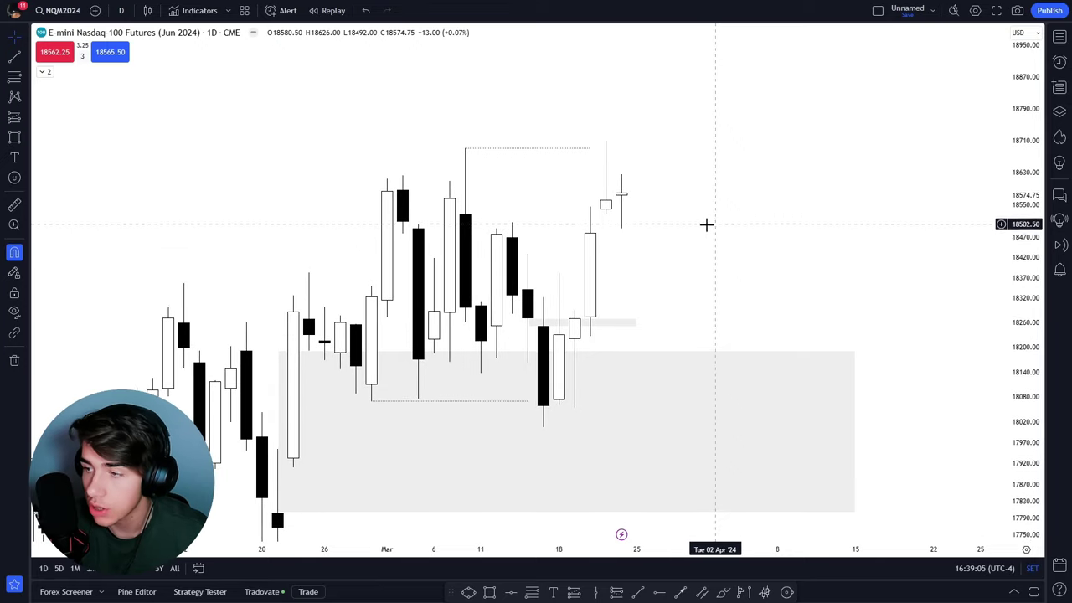
Step: Draw a horizontal trend line from the 13 Mar high at 18506.75 across to 20 Mar
scroll(695, 234, up, 1)
key(alt+t)
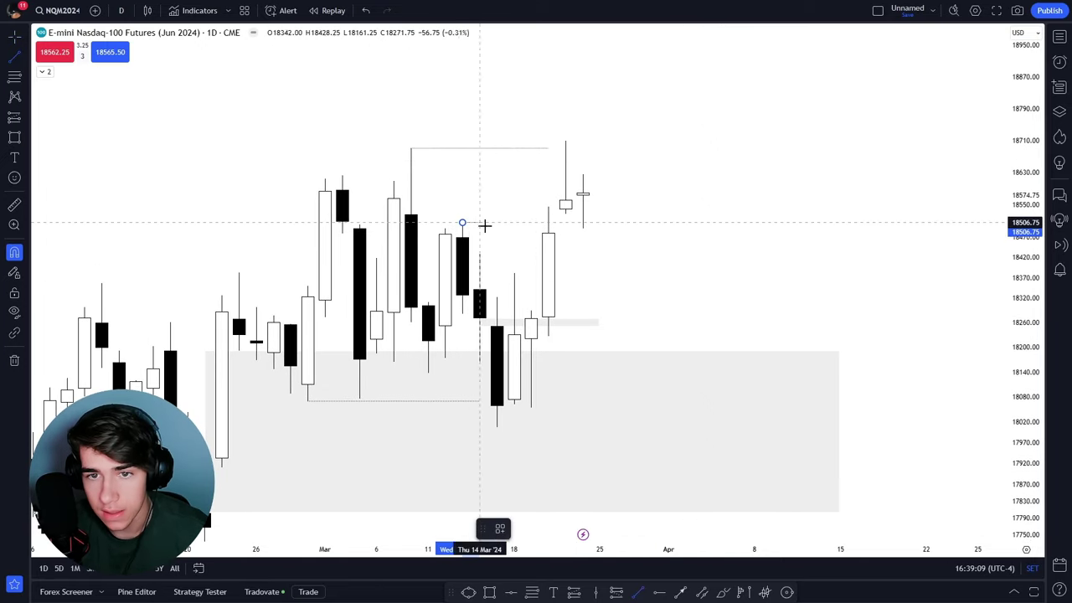
click(549, 226)
drag(624, 249, 639, 253)
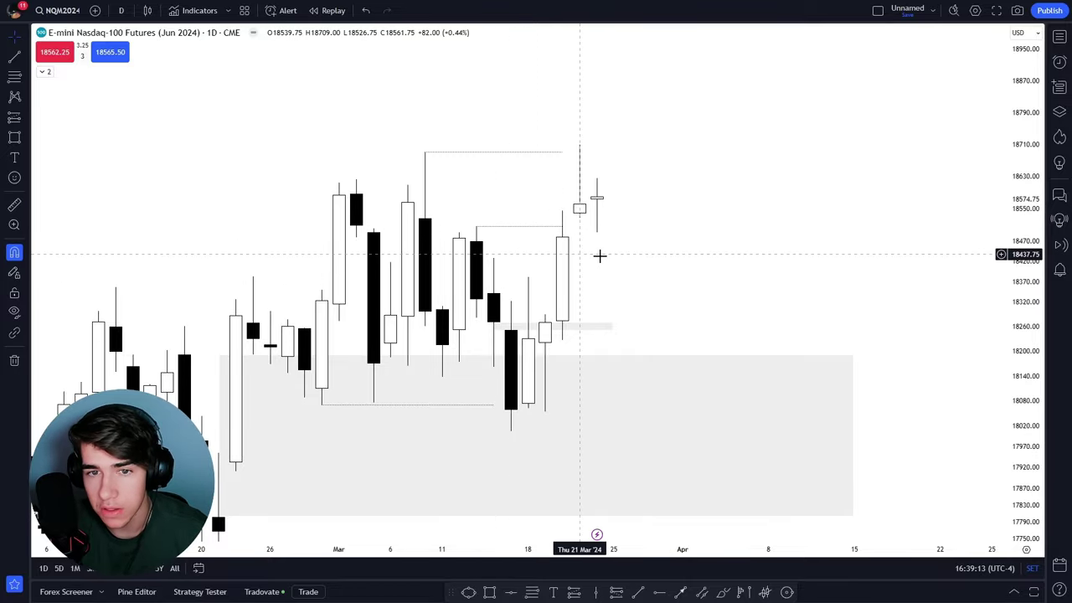
drag(645, 276, 669, 306)
scroll(665, 303, up, 1)
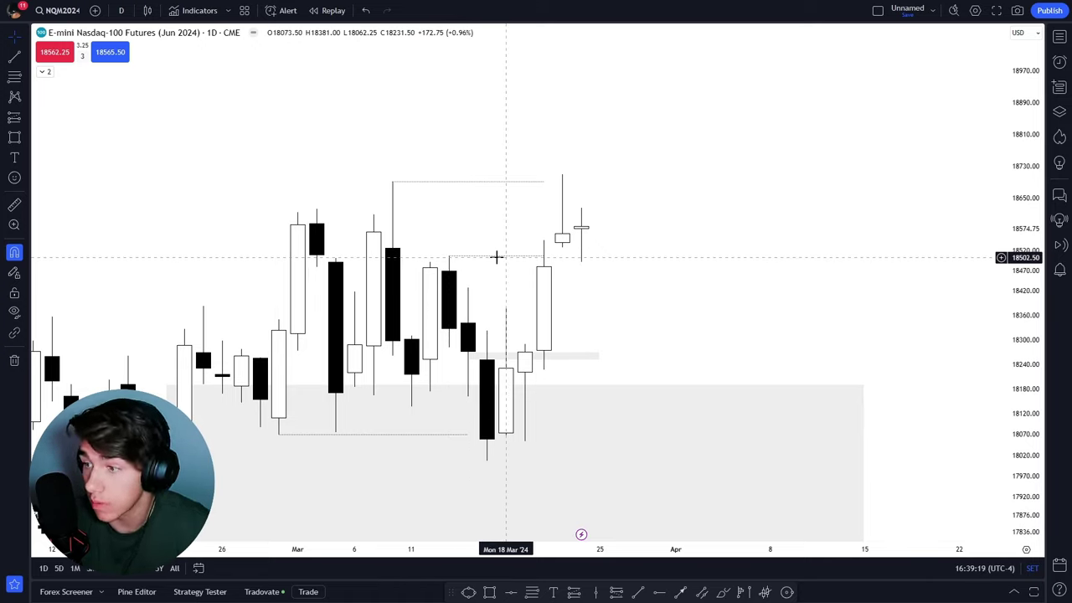
scroll(519, 276, up, 1)
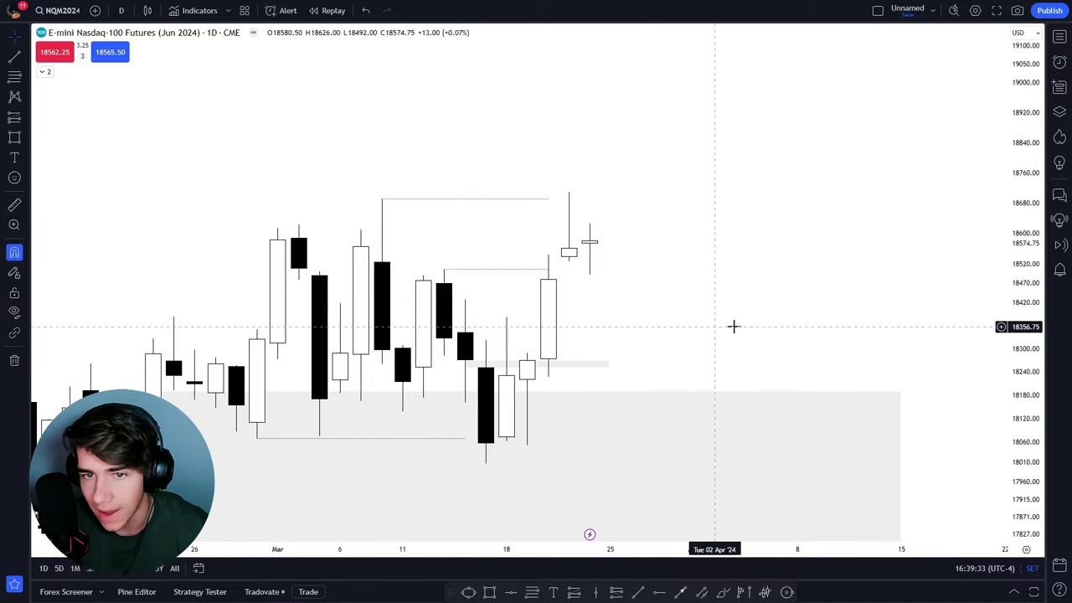
scroll(732, 325, up, 1)
drag(1021, 298, 1022, 310)
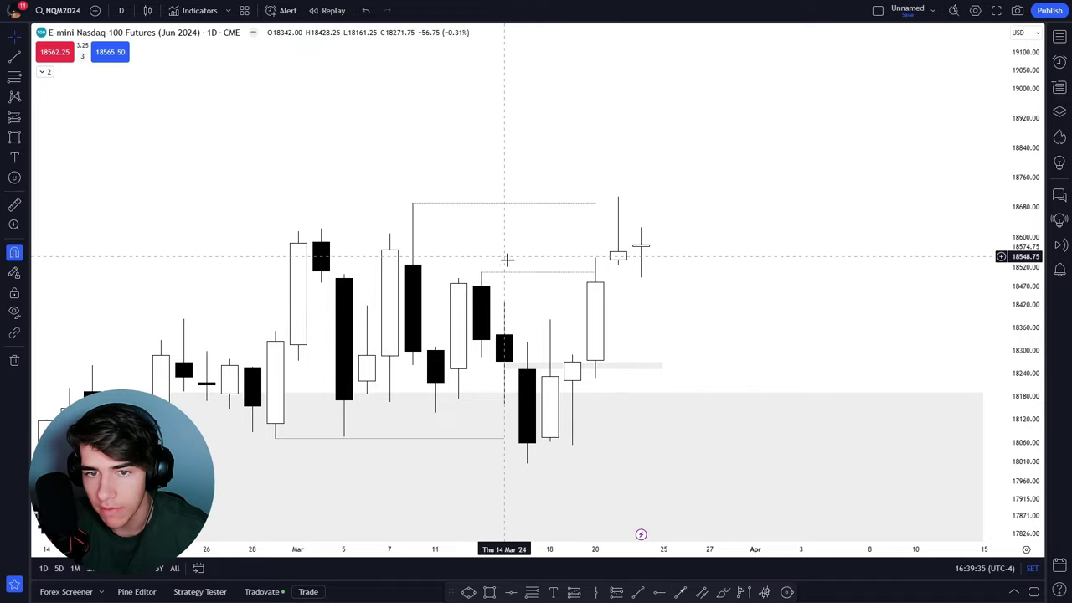
drag(782, 300, 746, 318)
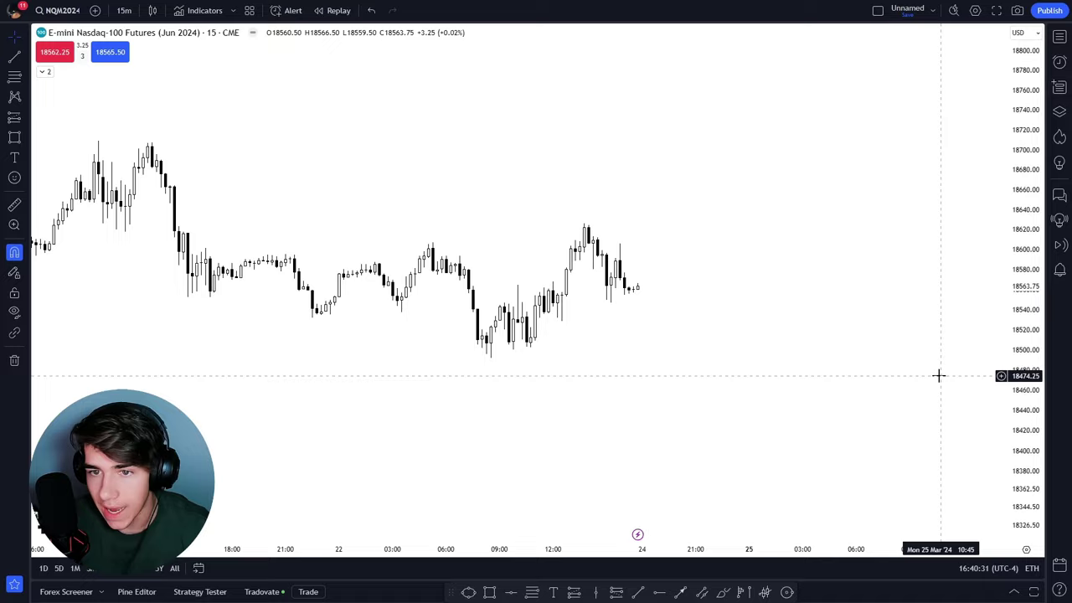
Step: Examine the 22 Mar price swings on the 15-minute chart
scroll(938, 375, up, 1)
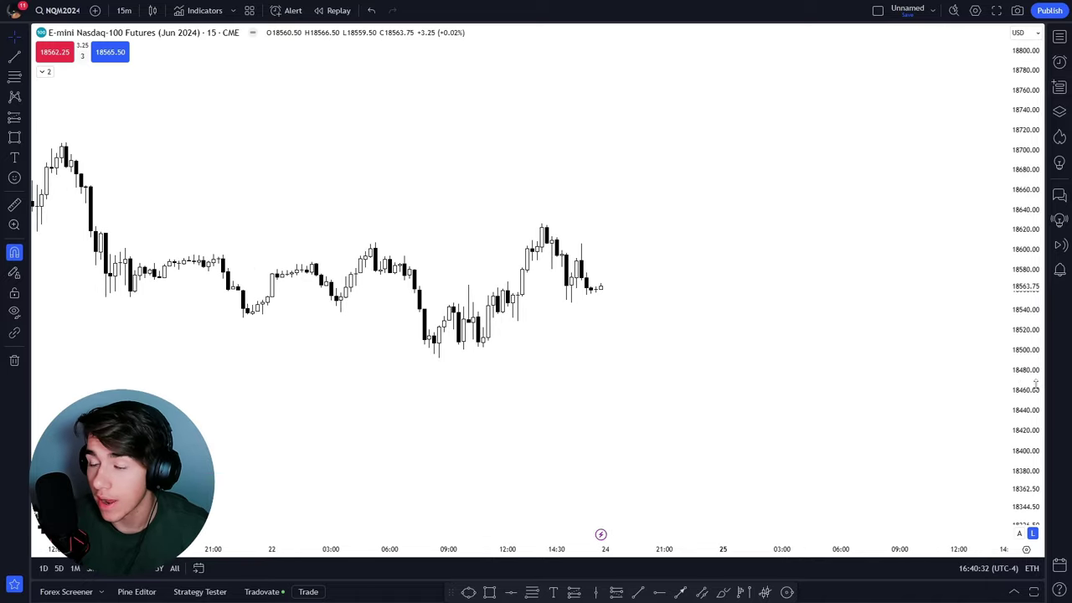
drag(1034, 385, 1012, 266)
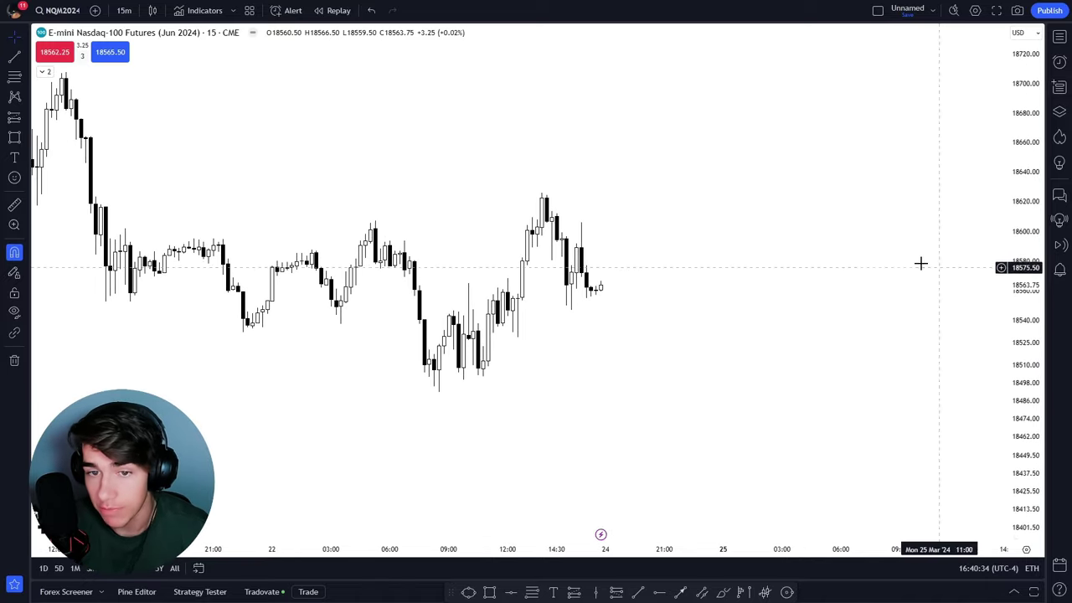
drag(605, 384, 824, 355)
scroll(768, 383, up, 4)
drag(1024, 410, 1026, 258)
drag(754, 300, 876, 287)
scroll(876, 287, up, 1)
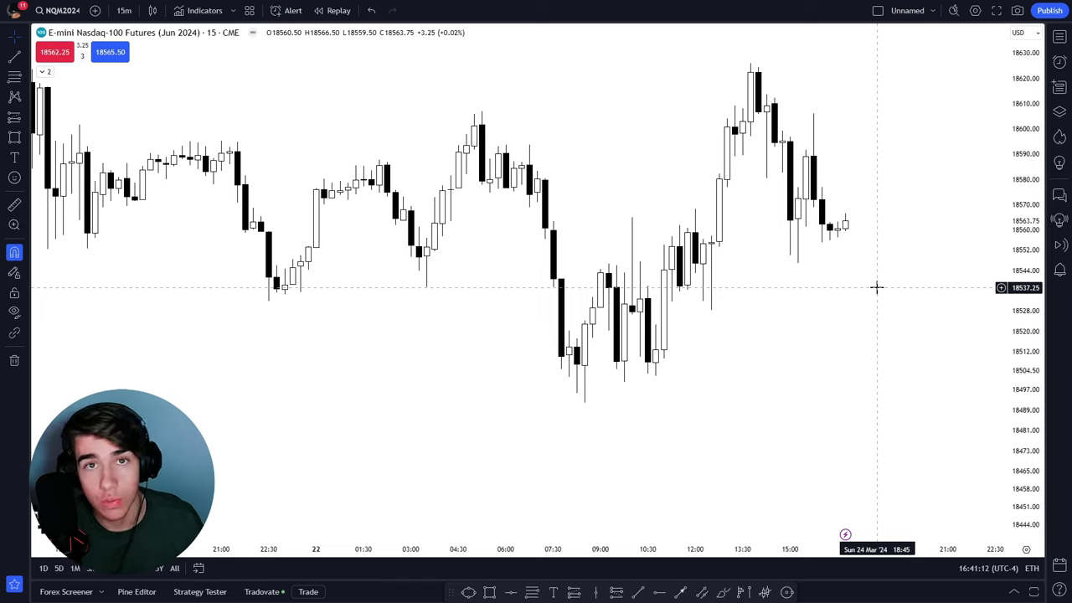
scroll(849, 320, up, 1)
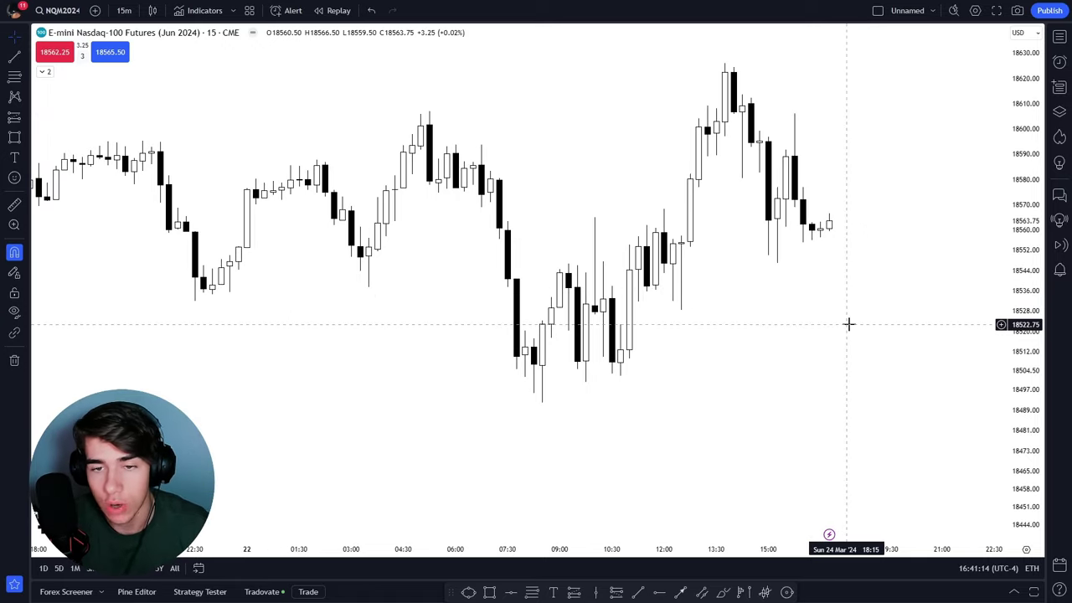
drag(872, 333, 851, 350)
drag(1030, 360, 1030, 328)
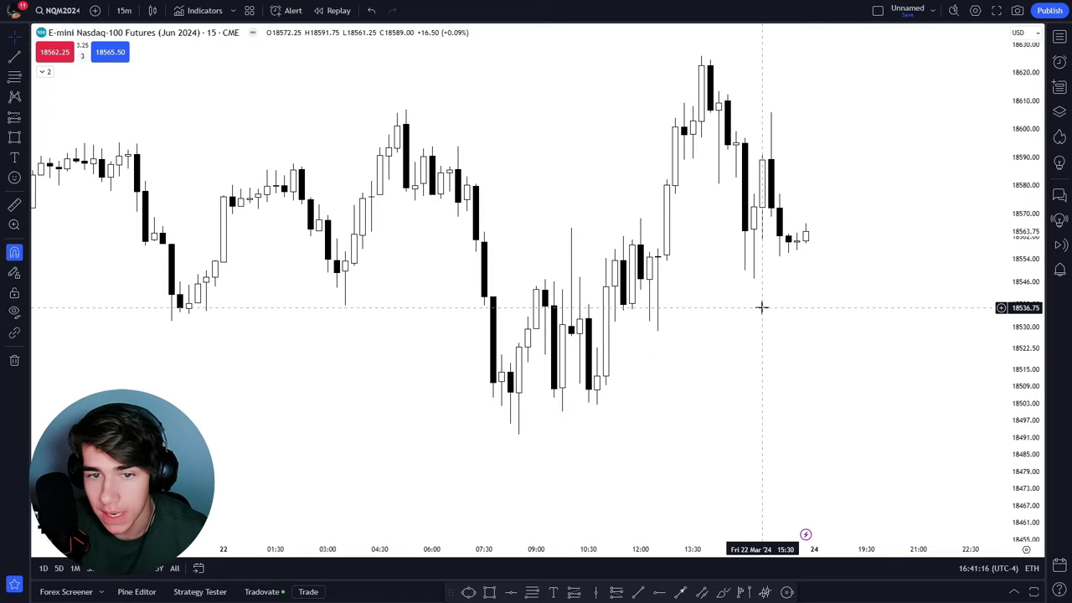
Step: Draw a horizontal trend line from the 21 Mar 22:30 low at 18532.00 to the sell-off on the morning of 22 Mar
drag(893, 253, 903, 283)
scroll(859, 309, down, 5)
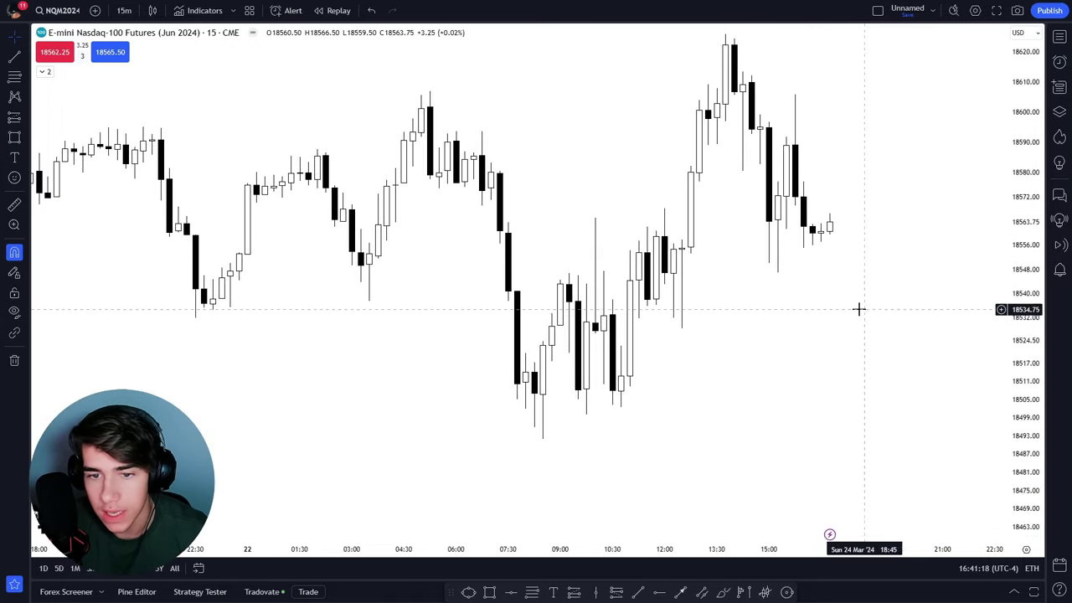
drag(622, 392, 615, 385)
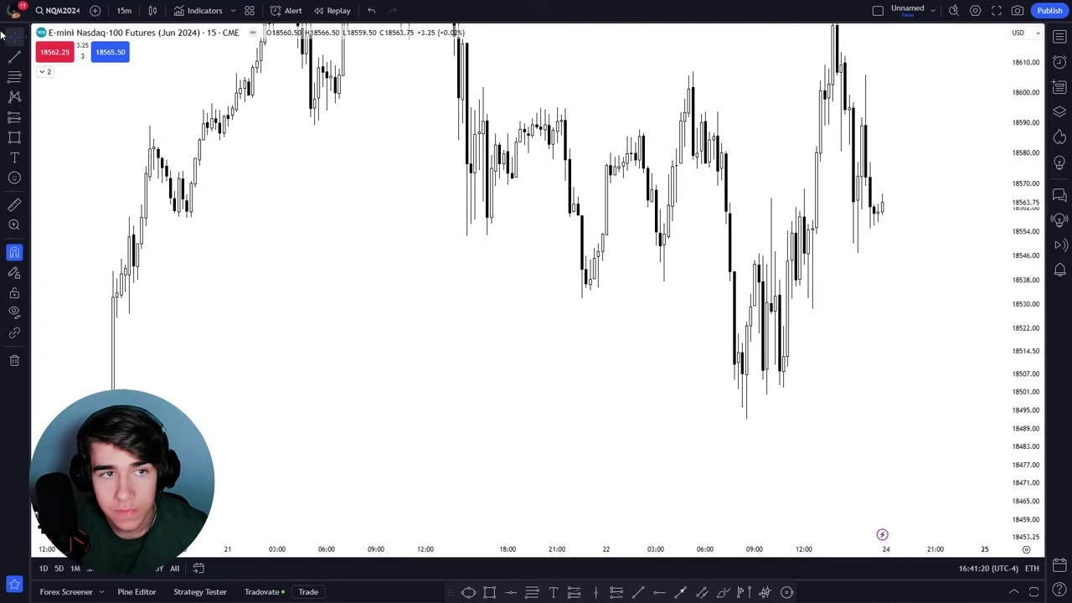
click(15, 57)
click(581, 299)
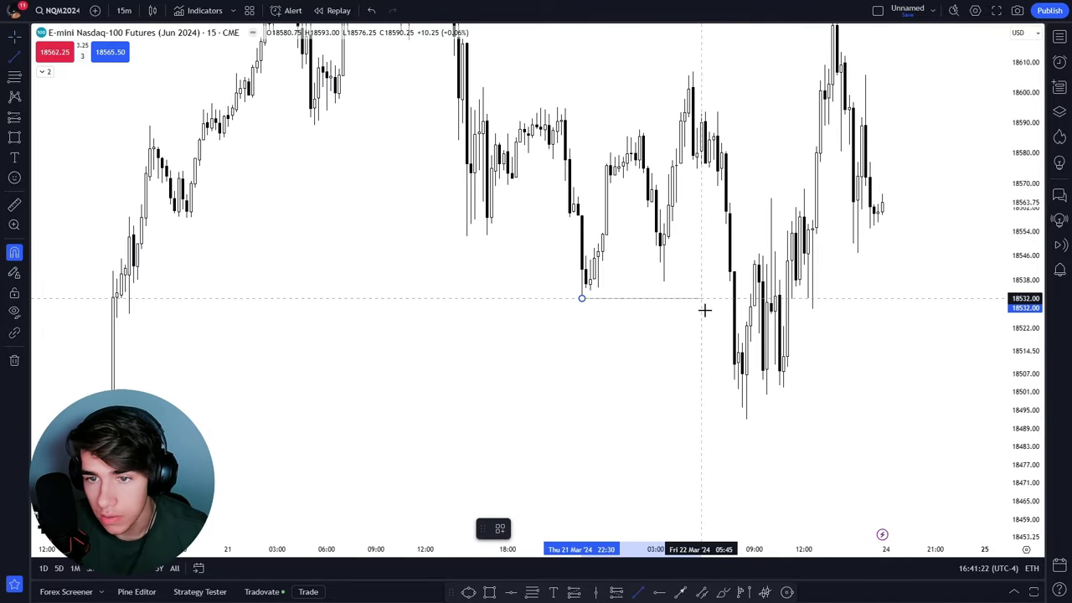
shift+click(729, 310)
Step: Draw a rectangle zone from 18487.50 up to about 18526, starting at the 20 Mar rally and extending past the latest candles
drag(738, 288, 710, 263)
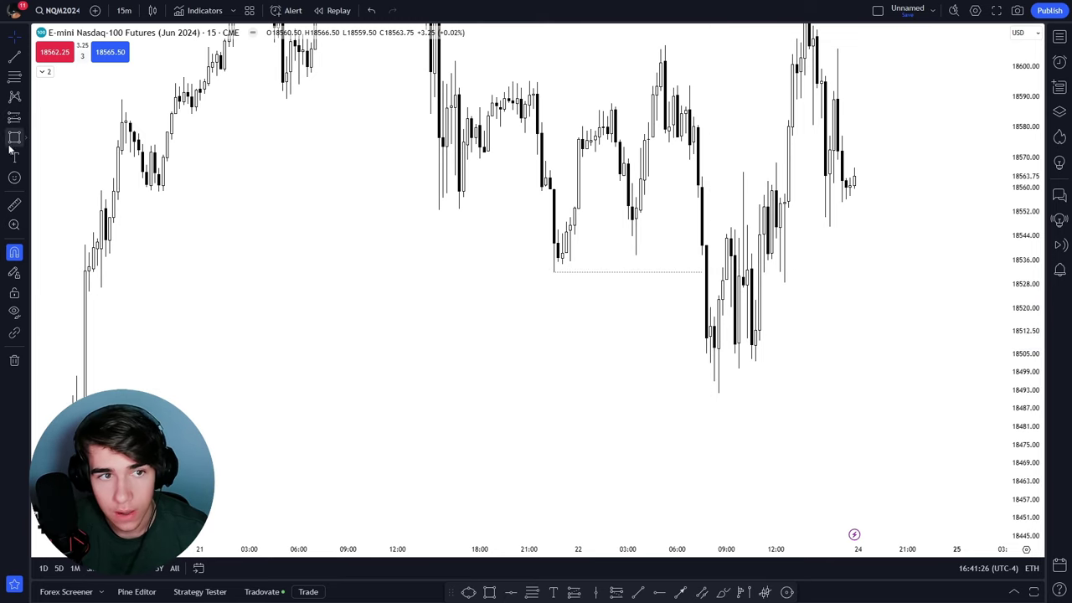
click(80, 407)
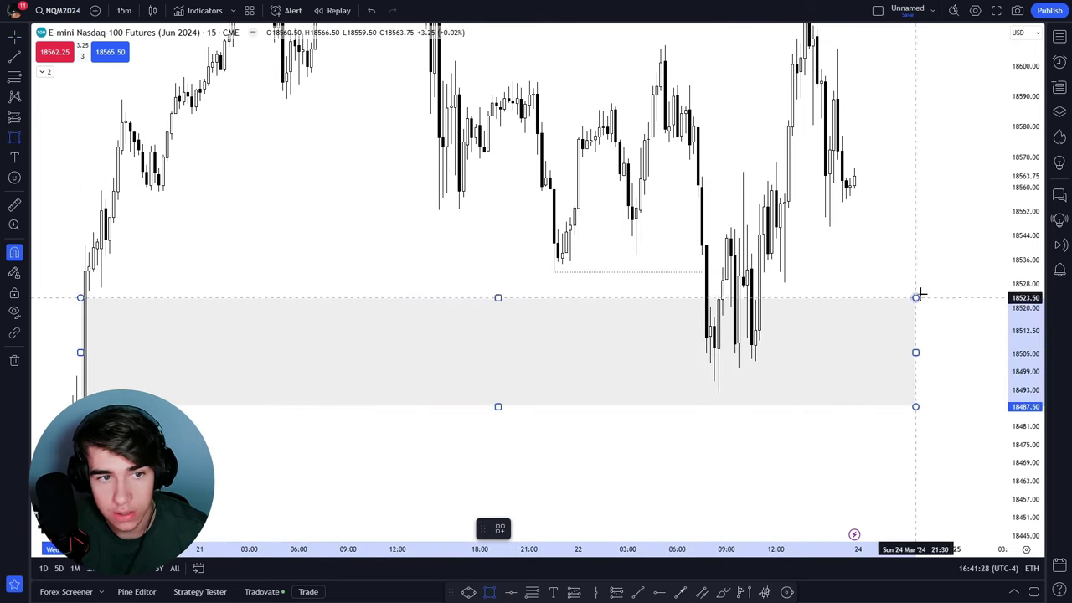
click(948, 290)
click(939, 269)
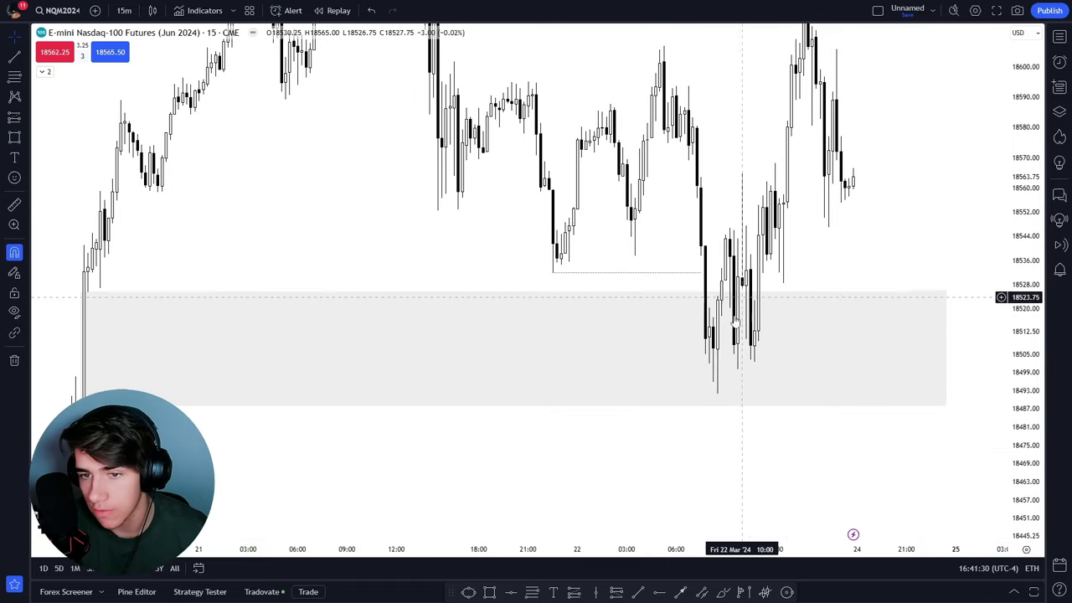
drag(801, 312, 778, 322)
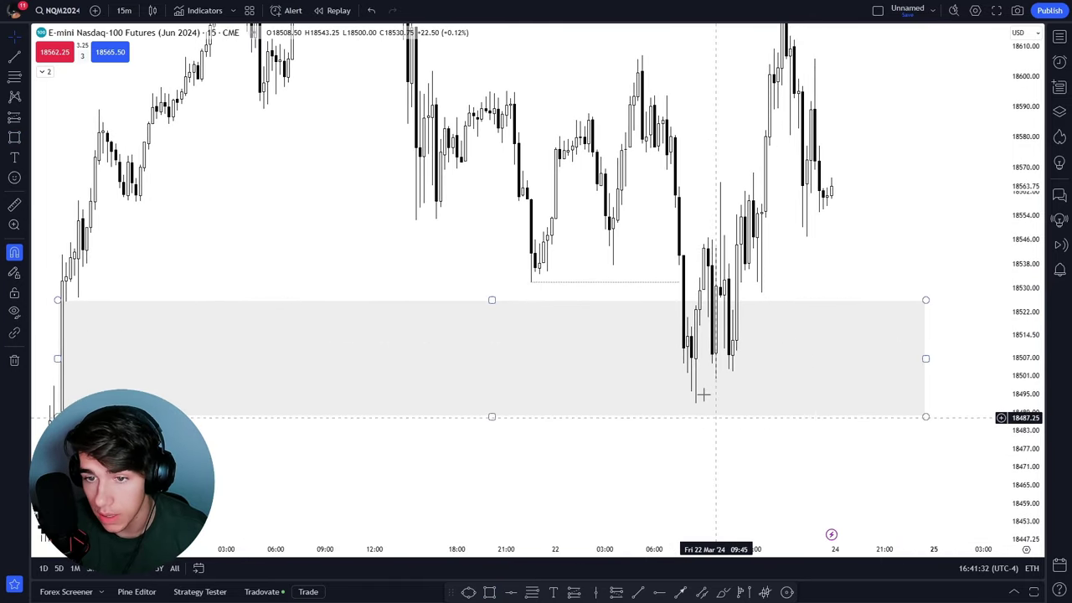
scroll(667, 432, up, 3)
drag(662, 439, 782, 430)
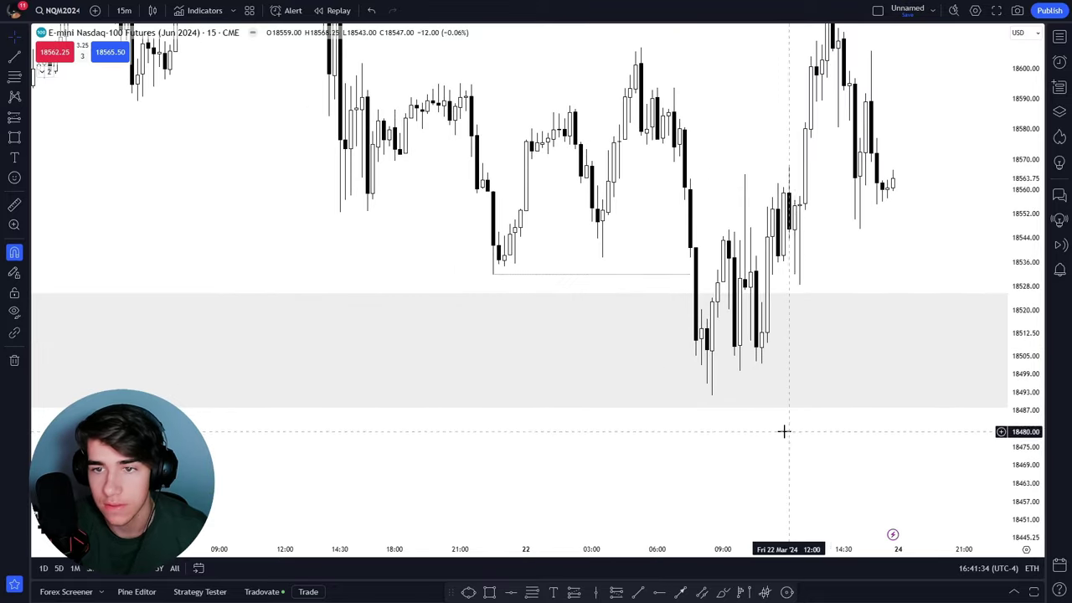
scroll(782, 428, up, 2)
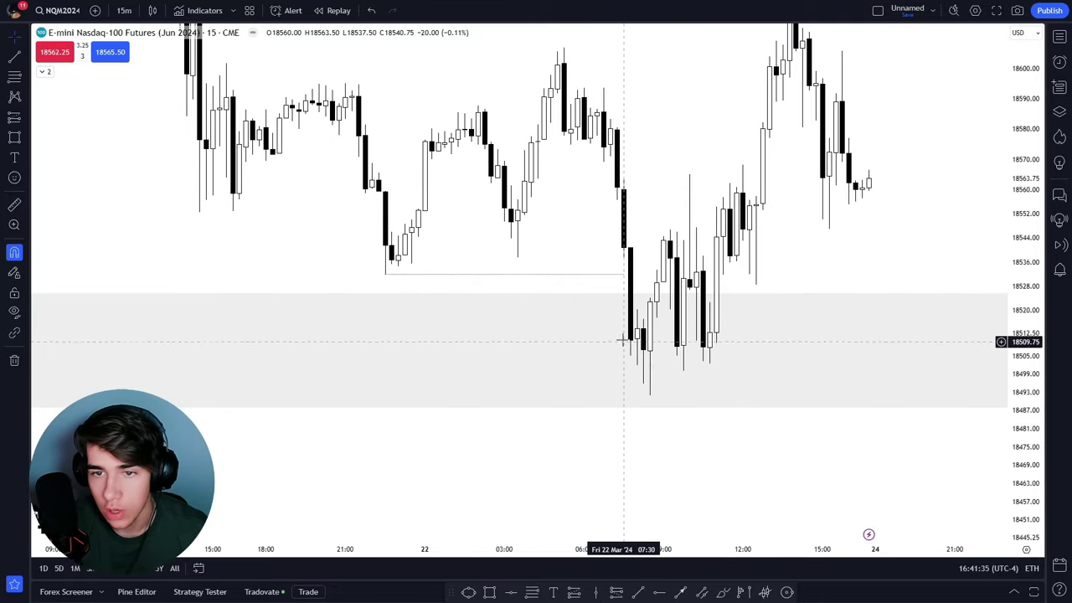
click(626, 256)
click(846, 308)
drag(657, 380, 618, 378)
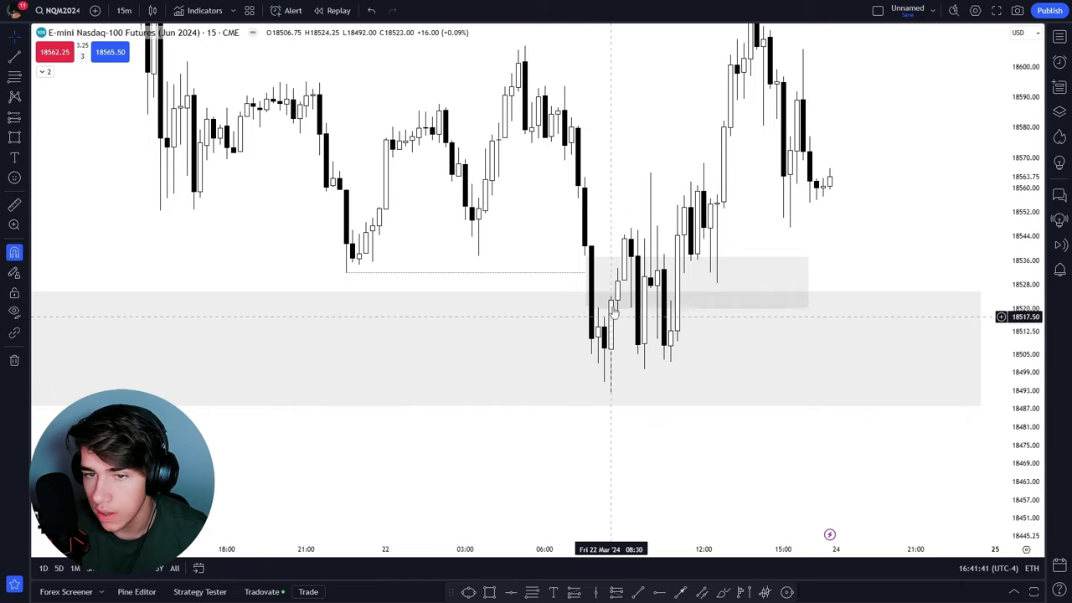
click(802, 257)
key(Delete)
Step: Connect the rising 22 Mar lows with two trend lines, from 18492.00 to 18500.00 and on to 18509.25 at 11:00
click(13, 58)
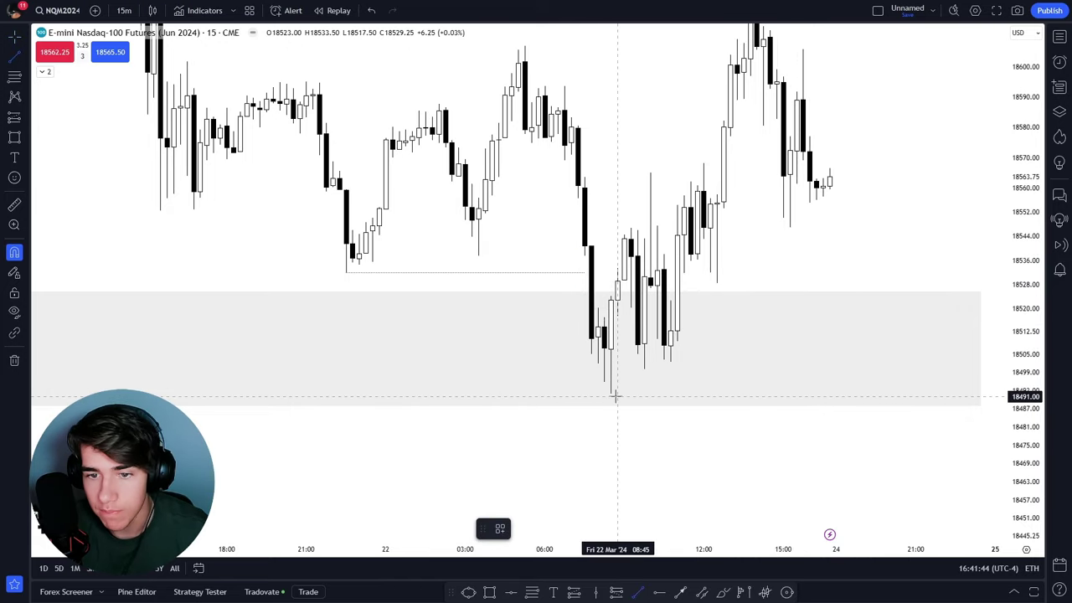
click(643, 368)
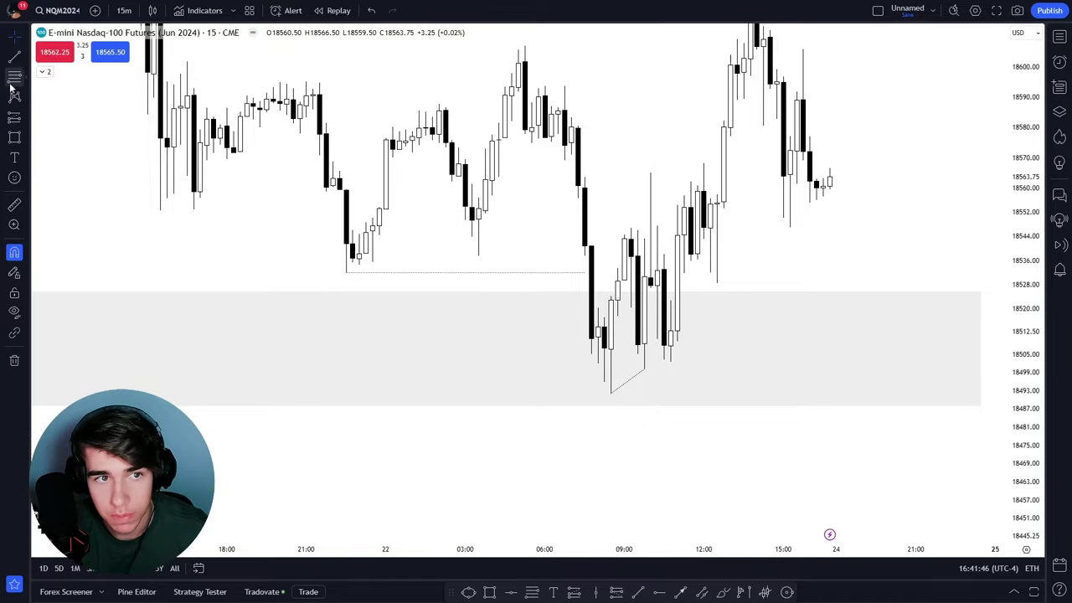
click(15, 56)
click(677, 358)
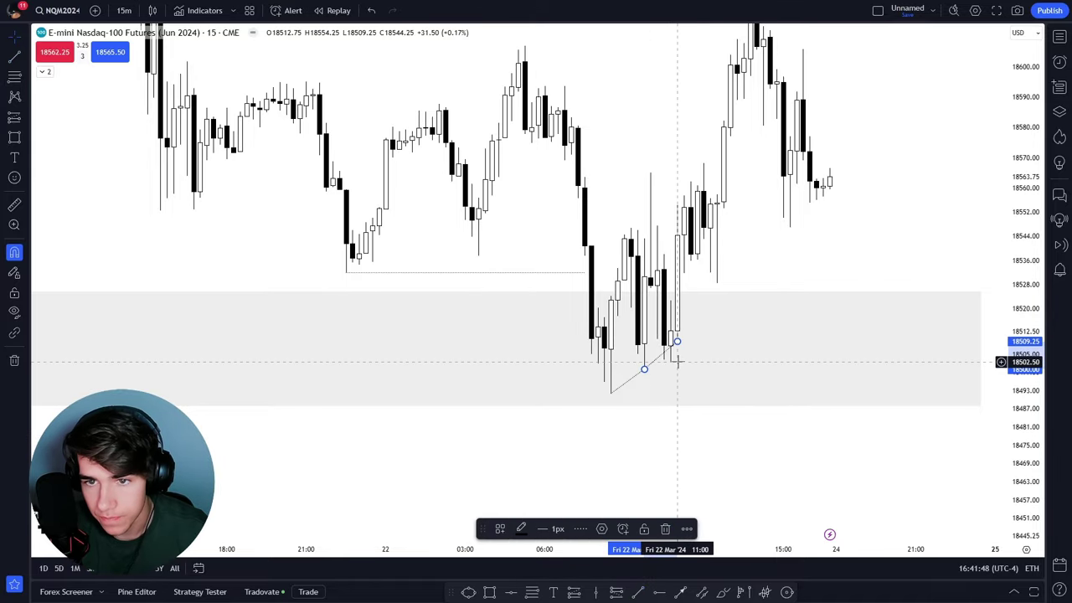
click(783, 367)
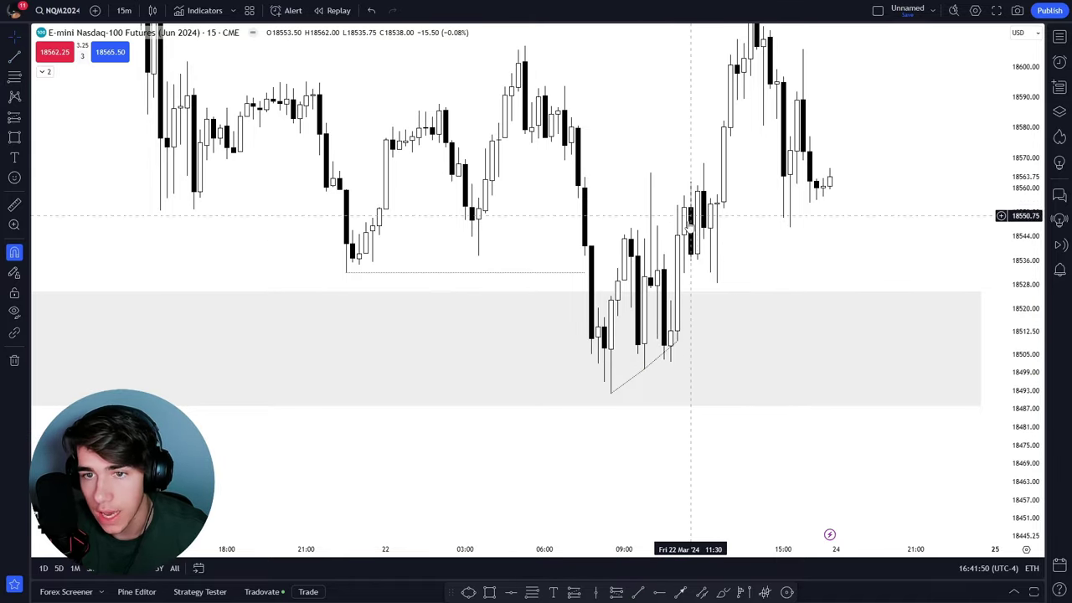
drag(689, 216, 636, 274)
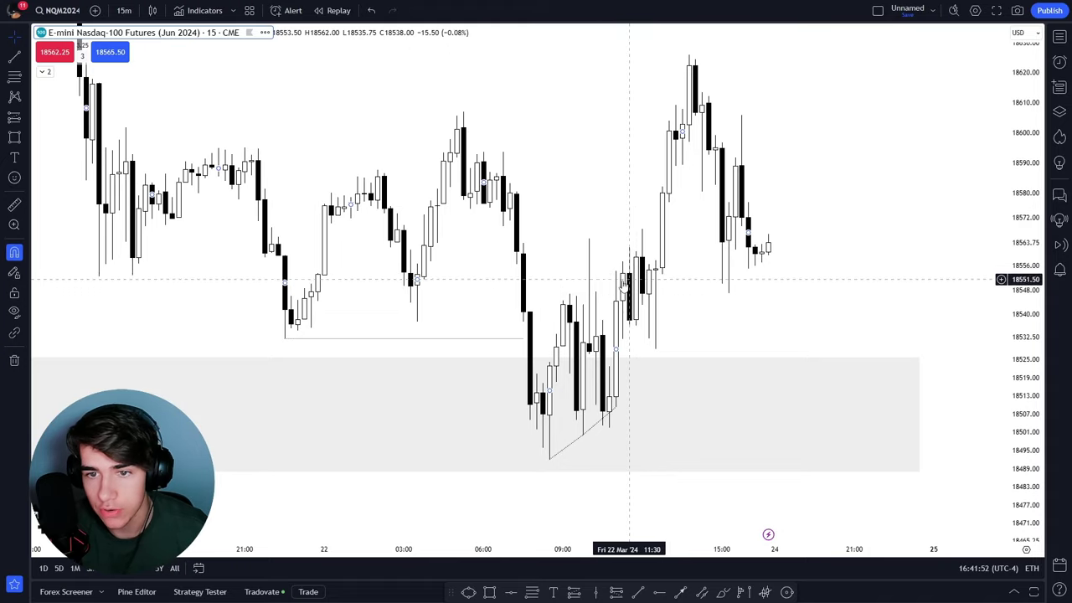
click(14, 137)
drag(515, 262, 708, 311)
click(763, 308)
click(705, 292)
key(Delete)
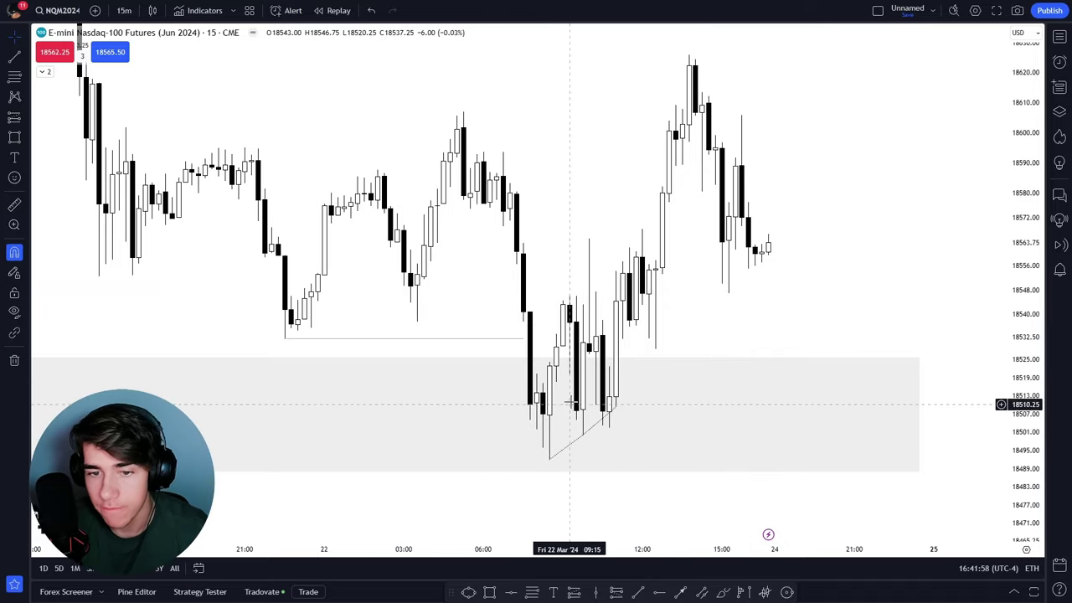
Step: Draw a horizontal trend line from the 22 Mar 05:15 high at 18607.00 to the afternoon rally
drag(764, 303, 759, 314)
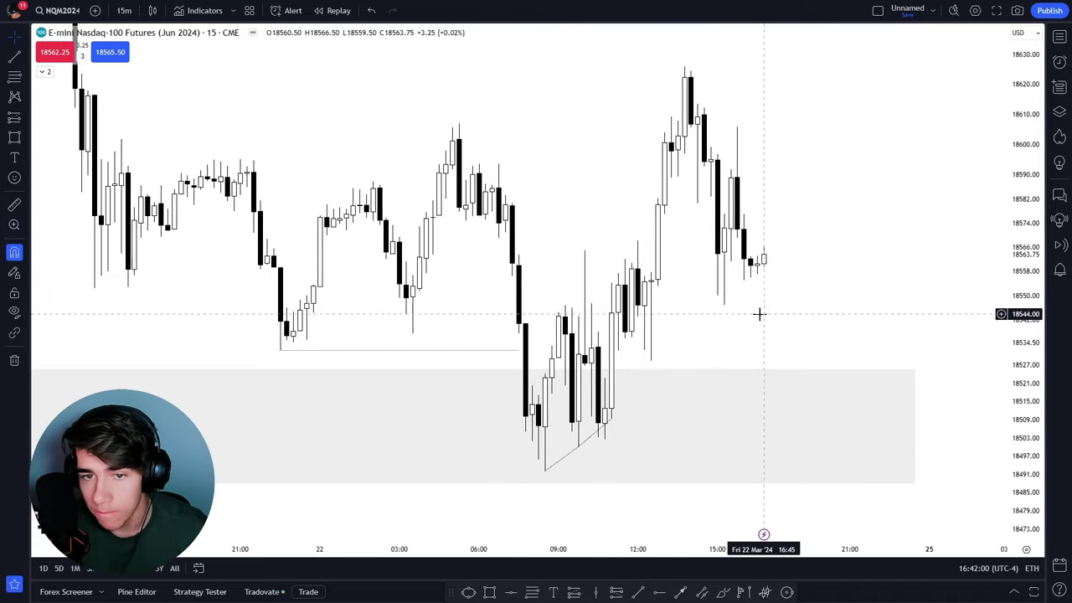
click(10, 54)
click(458, 123)
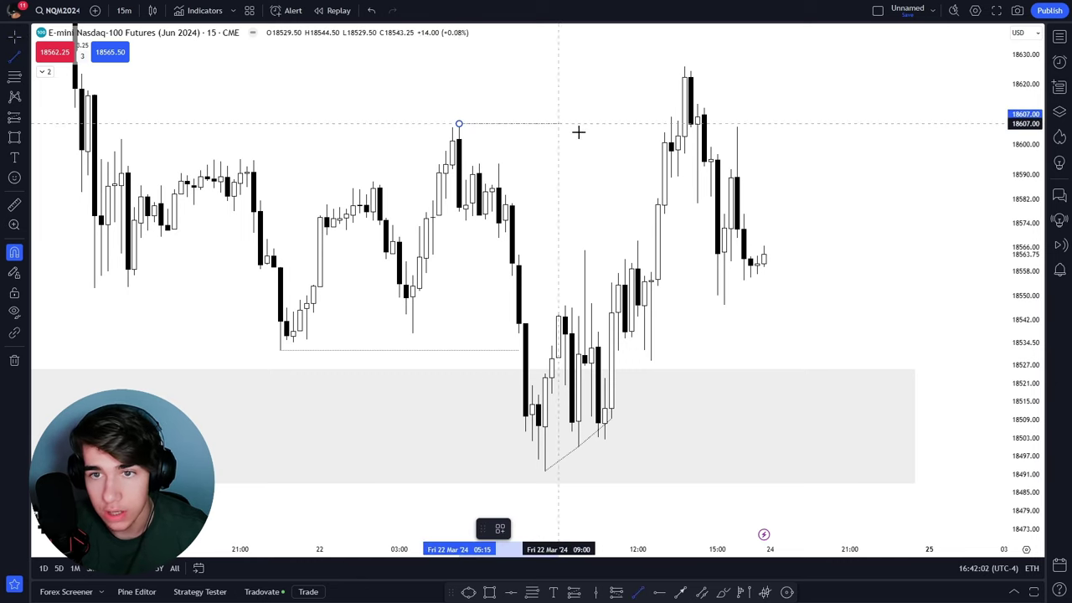
click(659, 124)
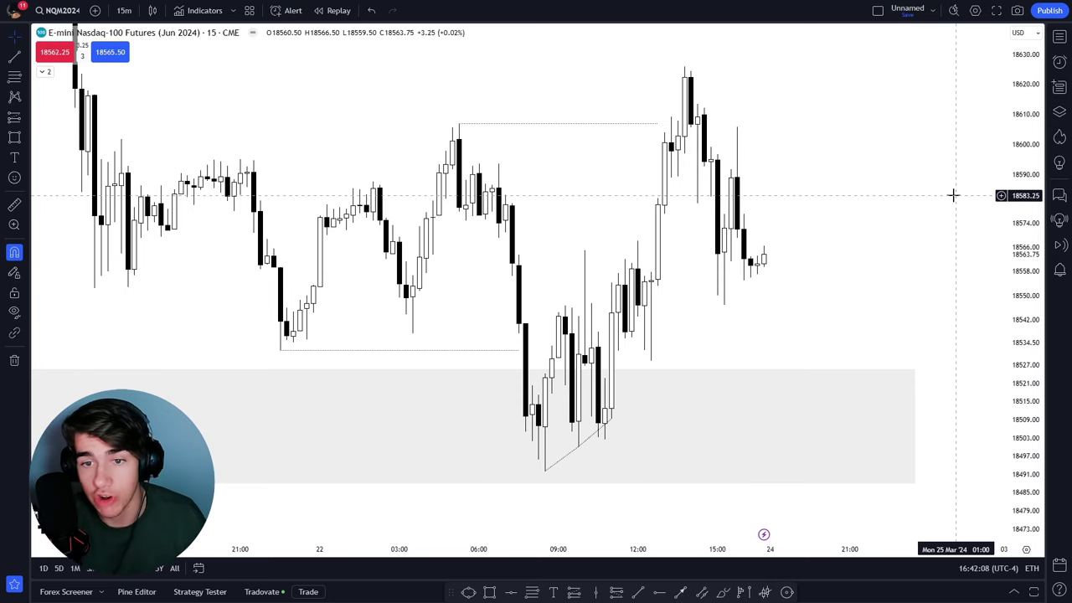
Step: Switch the chart to the 1-minute interval and examine the 22 Mar rally out of the grey zone
drag(892, 228, 933, 232)
scroll(931, 249, up, 2)
text(1)
key(Return)
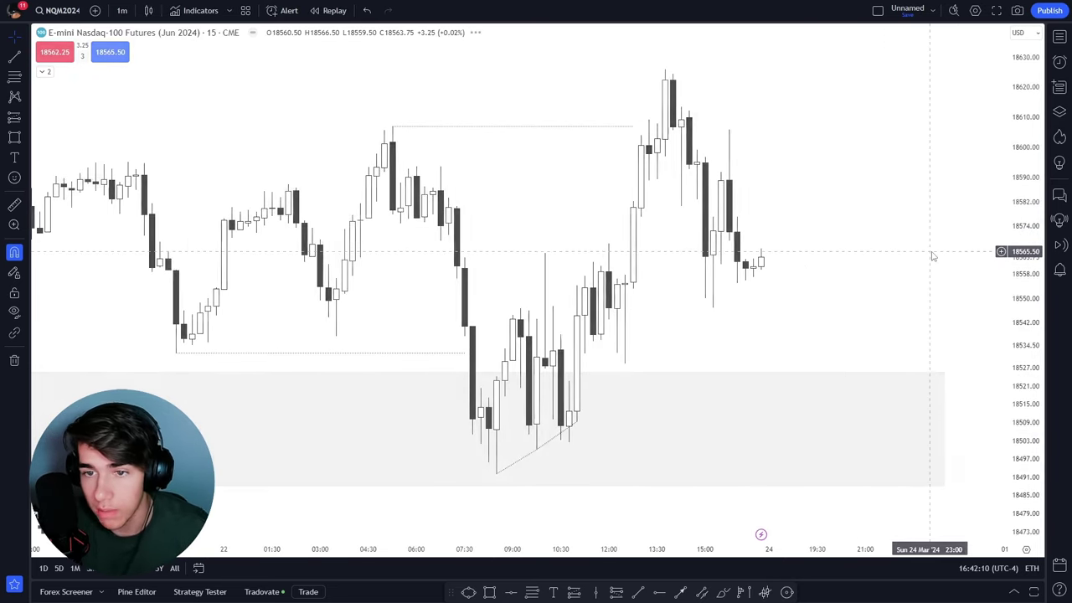
scroll(842, 266, down, 14)
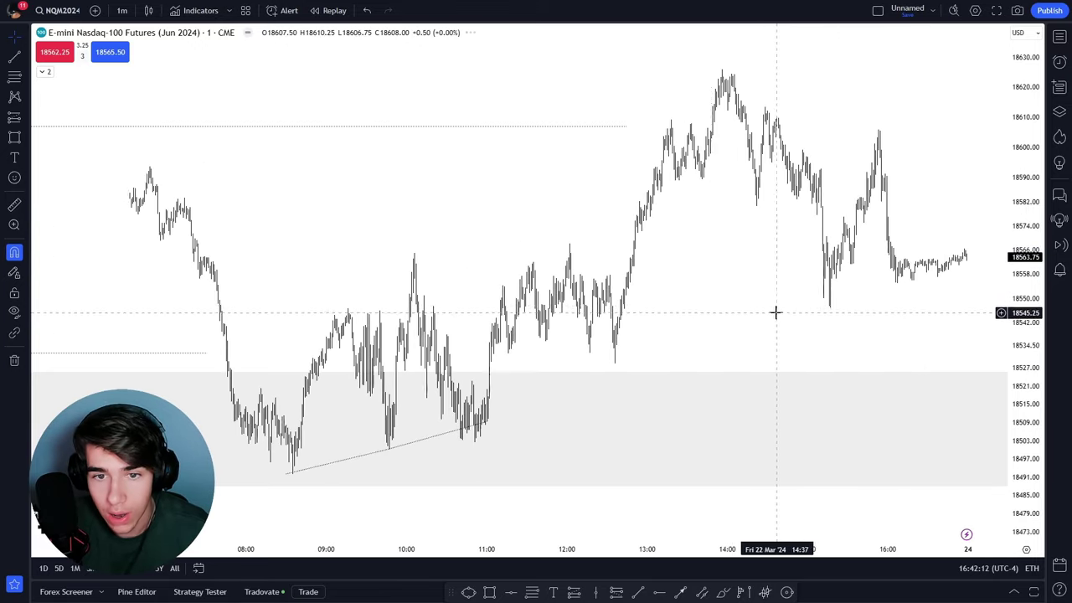
scroll(776, 312, down, 1)
drag(776, 312, 896, 282)
drag(1022, 277, 1022, 155)
scroll(932, 241, up, 3)
drag(932, 241, 1020, 325)
drag(843, 298, 833, 310)
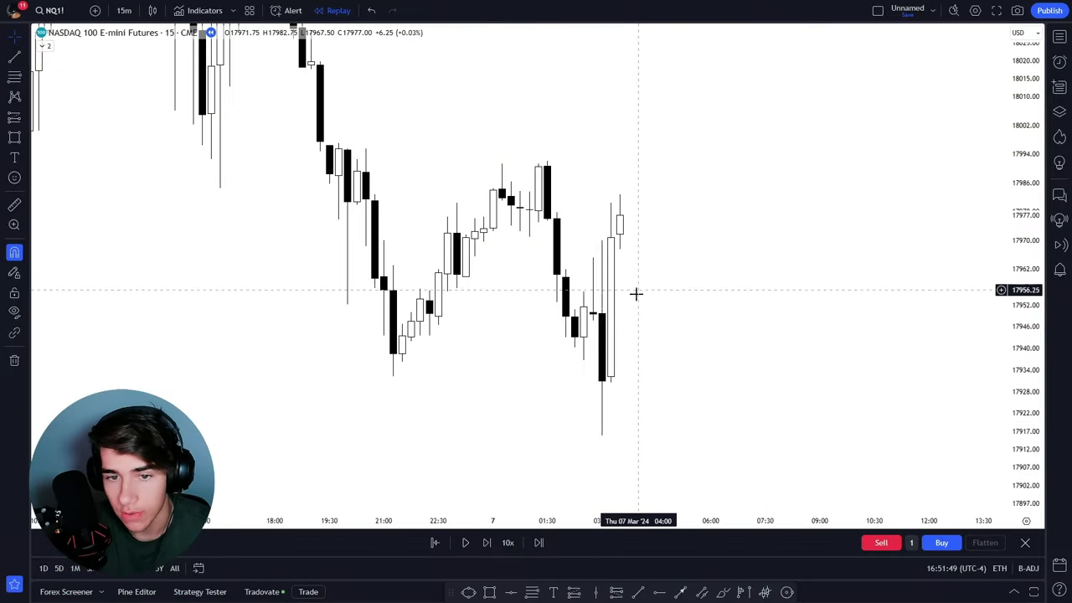
Step: Examine the 6 and 7 Mar price swings and the sweep of the 6 Mar low on the 15-minute NQ1! replay chart
drag(774, 320, 824, 323)
scroll(759, 321, up, 1)
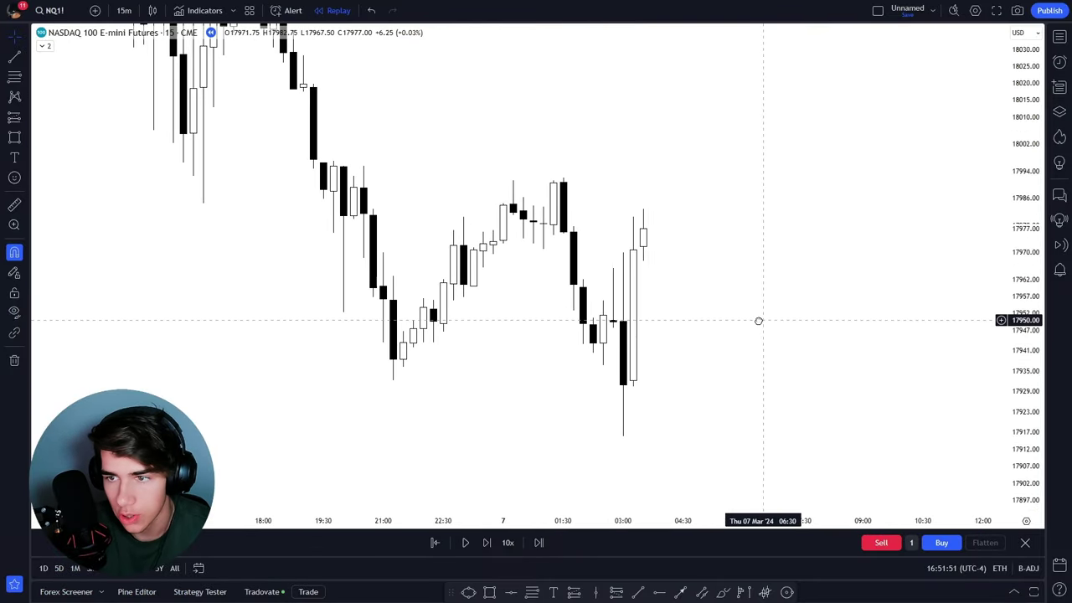
scroll(757, 325, up, 1)
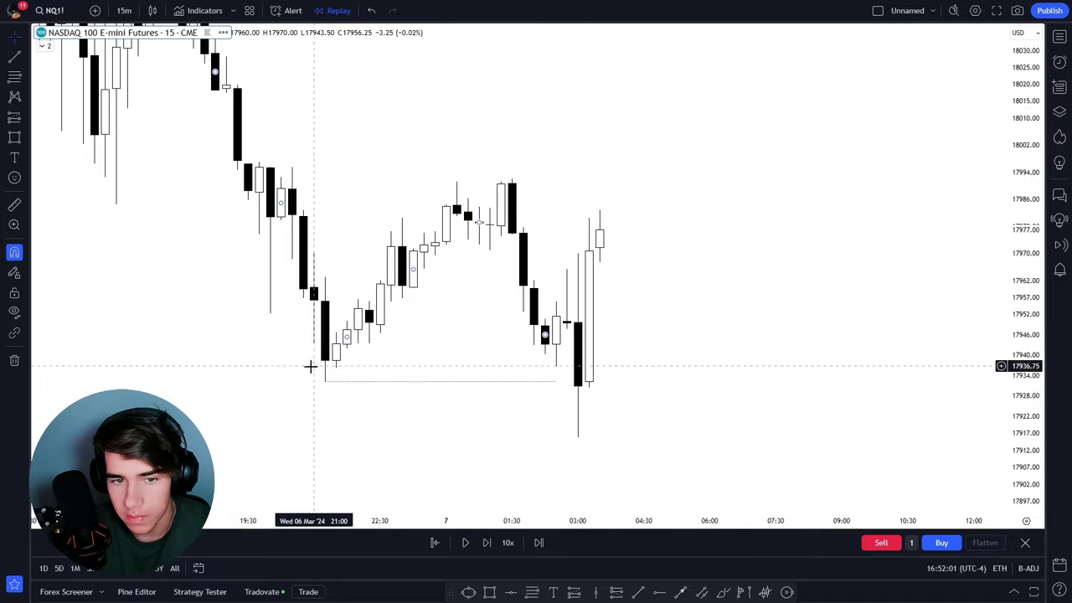
drag(494, 412, 456, 394)
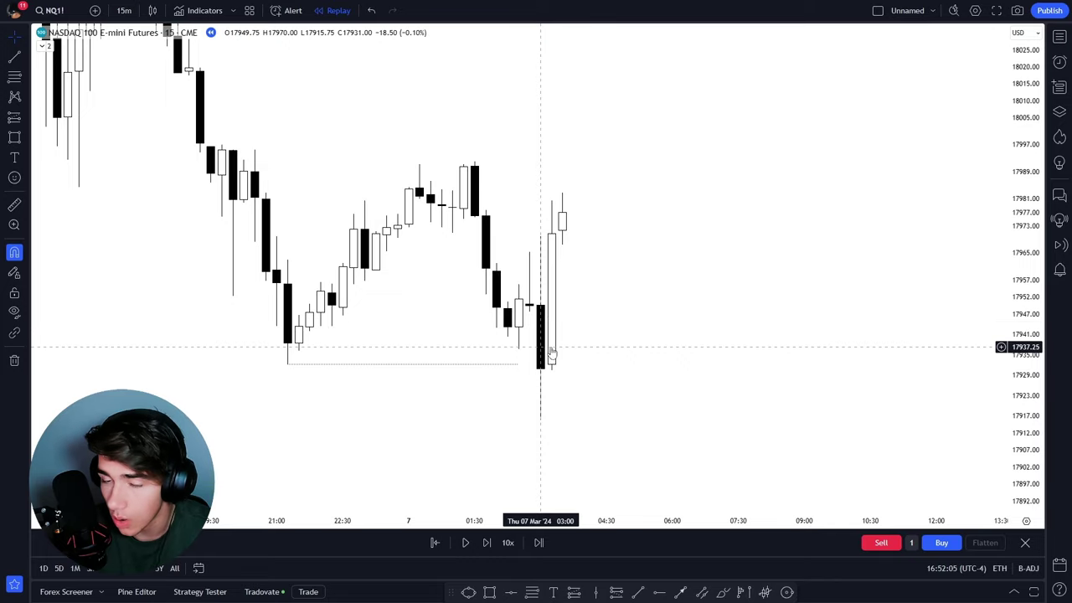
drag(725, 376, 733, 398)
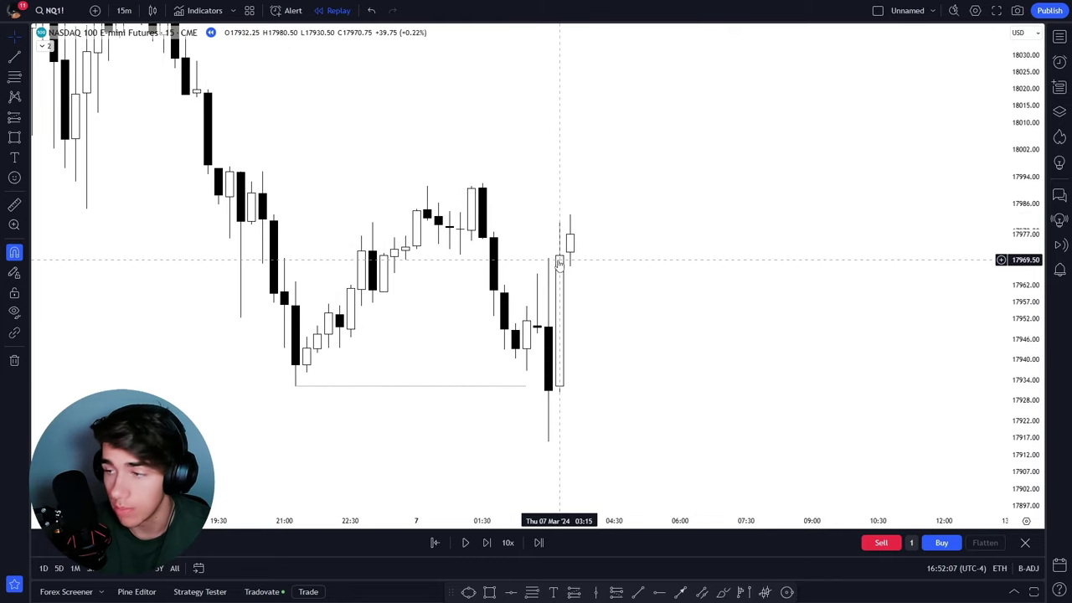
scroll(589, 309, up, 1)
drag(628, 318, 695, 339)
drag(1031, 327, 1029, 300)
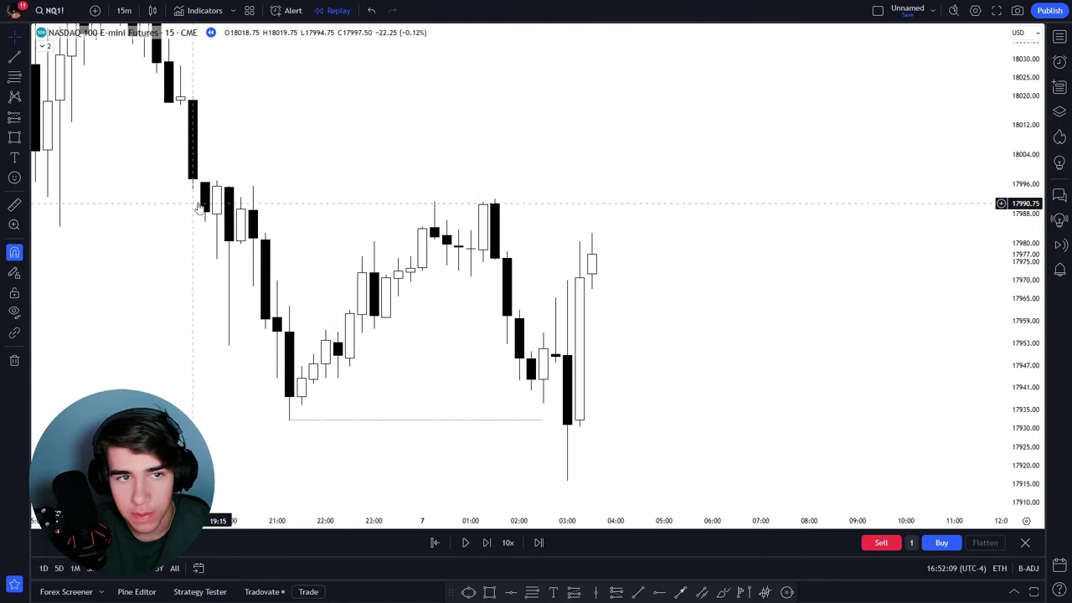
Step: Draw a rectangle zone from 17975.50 down to about 17962.50, starting at 7 Mar 01:30 and extending past the latest candle
click(15, 138)
click(494, 260)
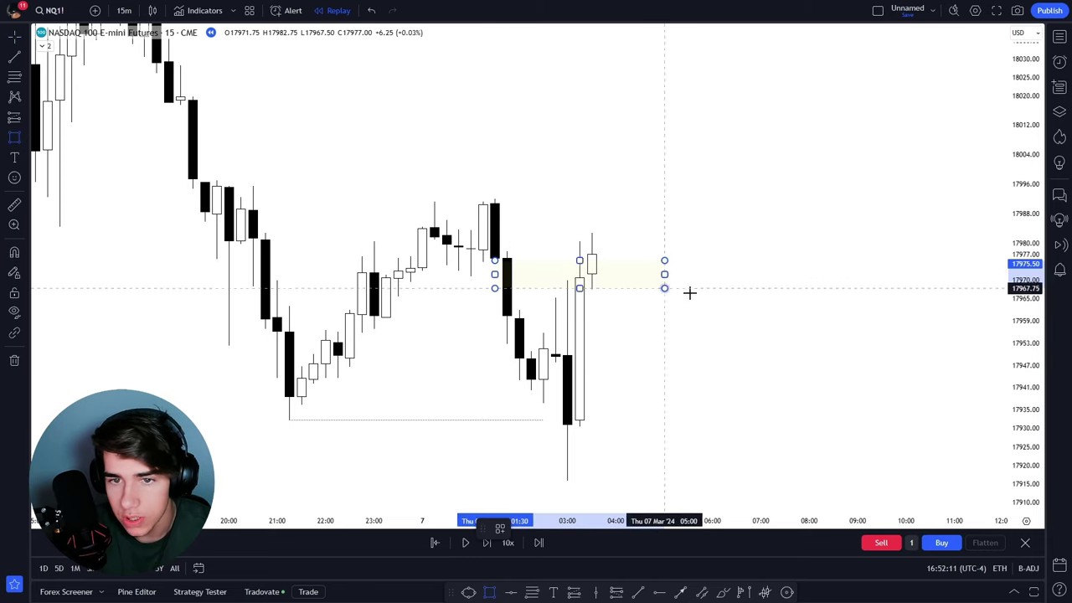
click(737, 308)
click(733, 348)
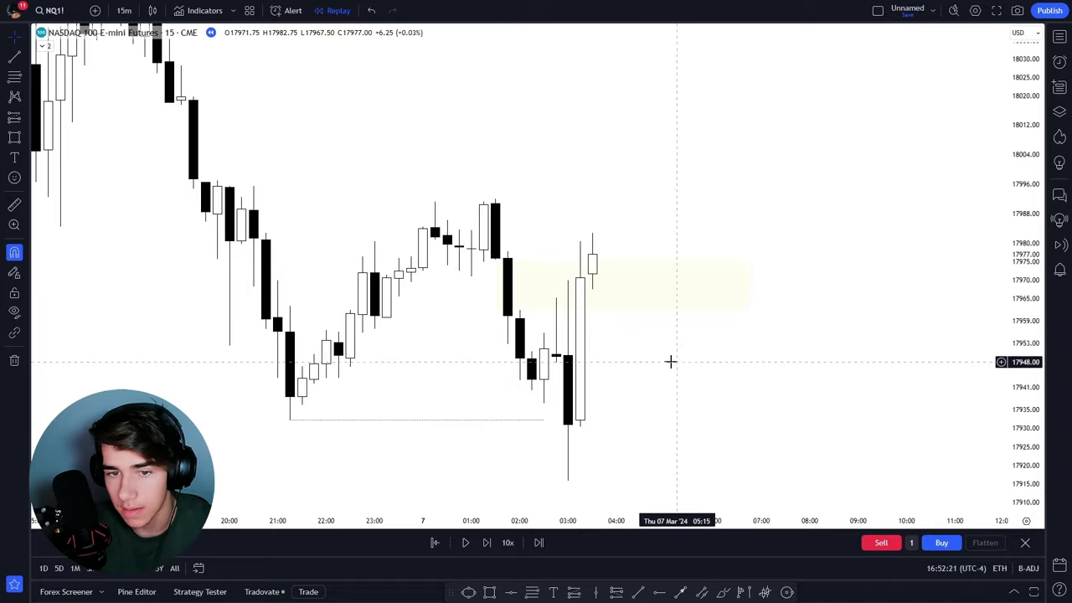
Step: Draw two horizontal trend lines to about 05:15, one from the 7 Mar 01:45 low at 17952.75 and one just below it
click(14, 57)
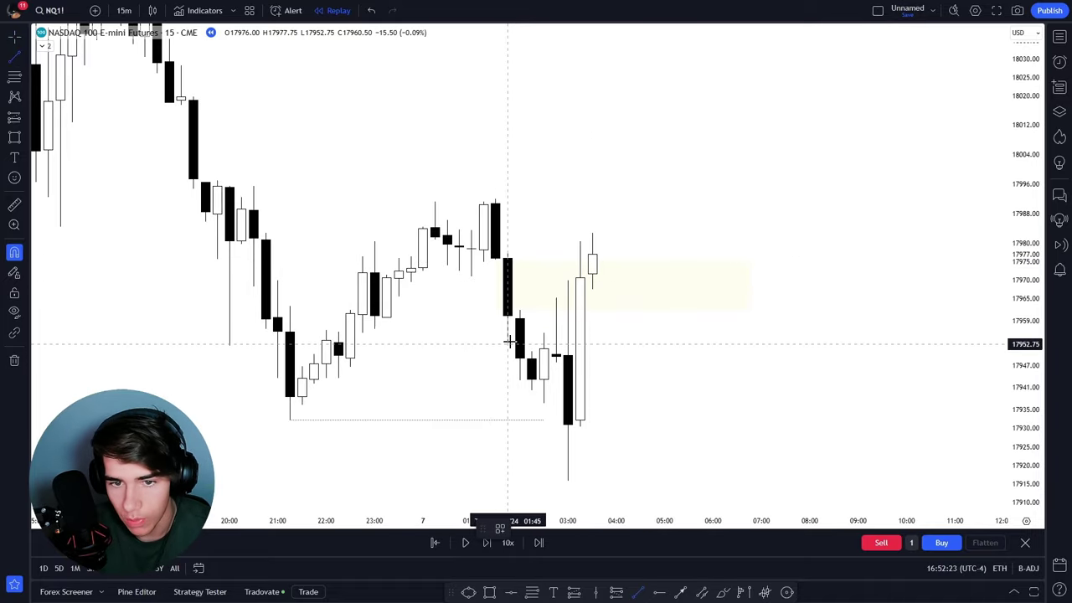
drag(508, 342, 675, 343)
click(12, 58)
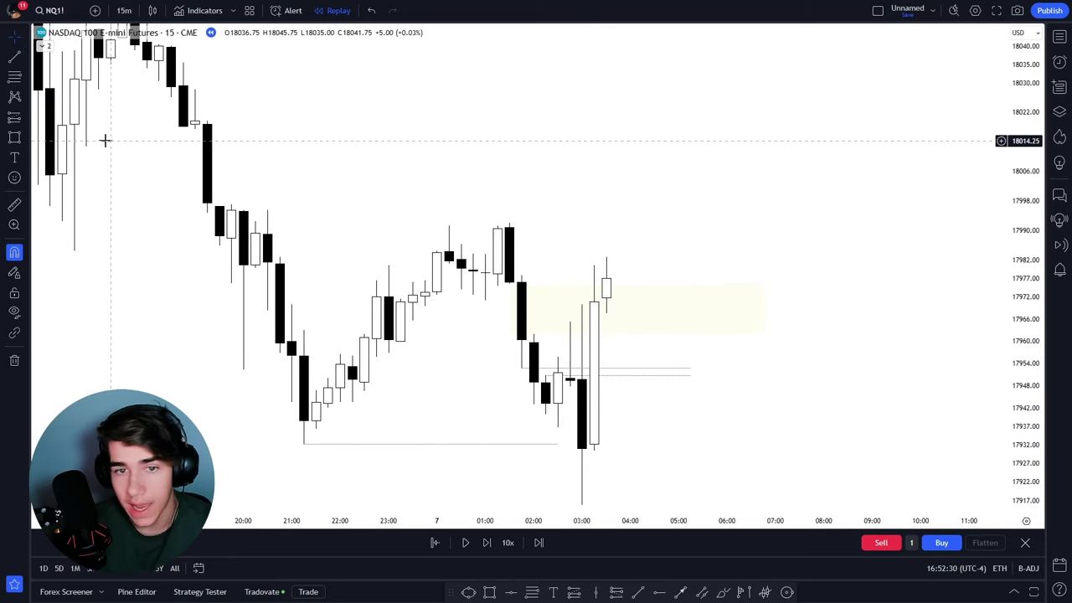
Step: Draw a horizontal trend line from the 7 Mar 01:30 high at 17992.00 past the latest candle to the zone's far edge
click(14, 59)
click(508, 222)
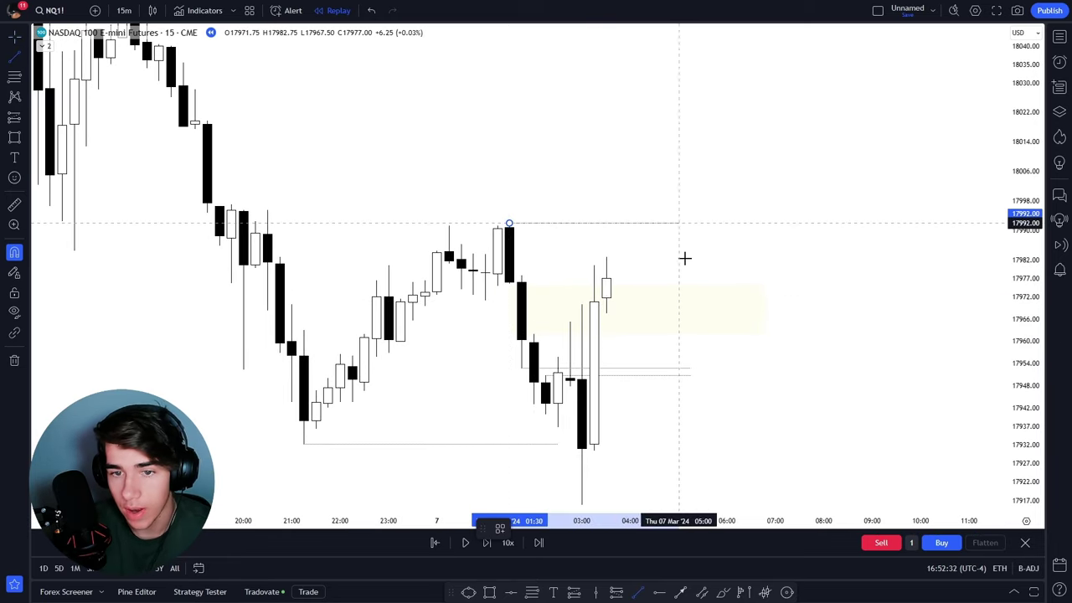
click(762, 222)
drag(800, 416, 803, 431)
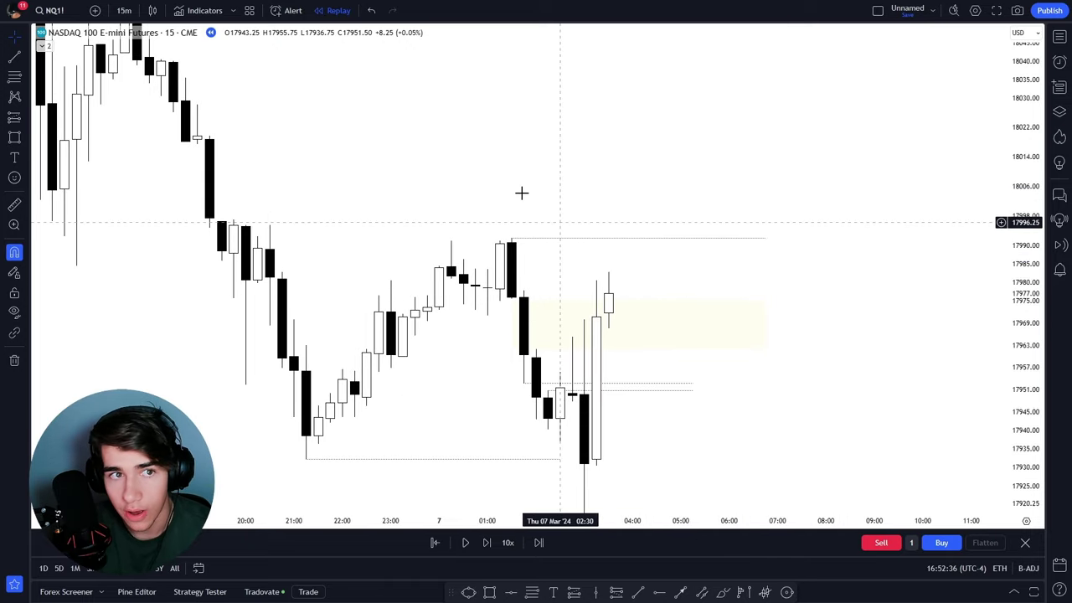
Step: Switch the chart to the 2-minute interval and bring the 7 Mar rally into the yellow zone into view
text(2)
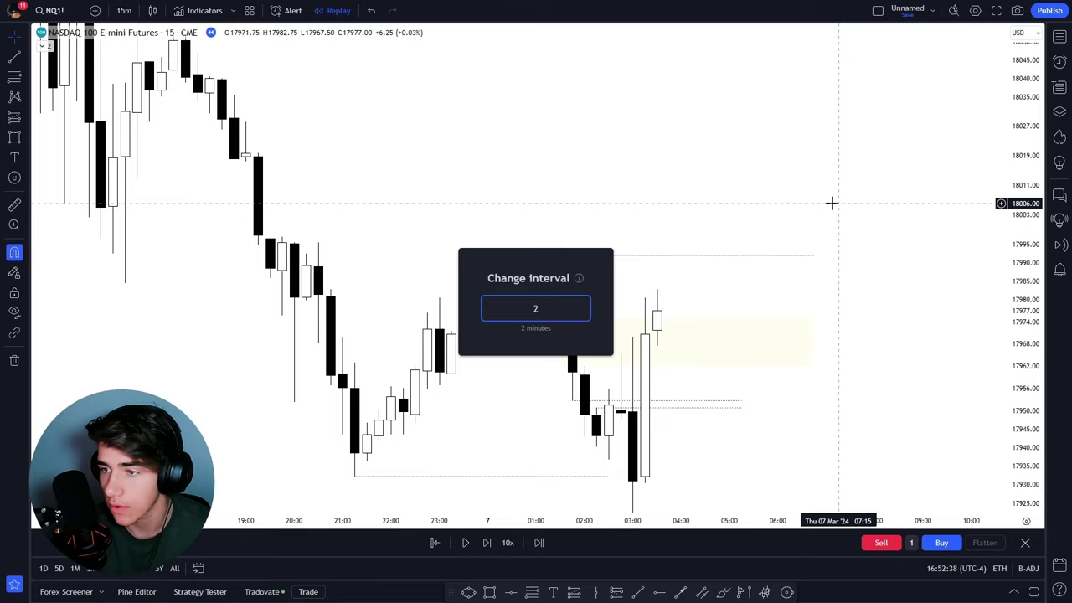
key(Return)
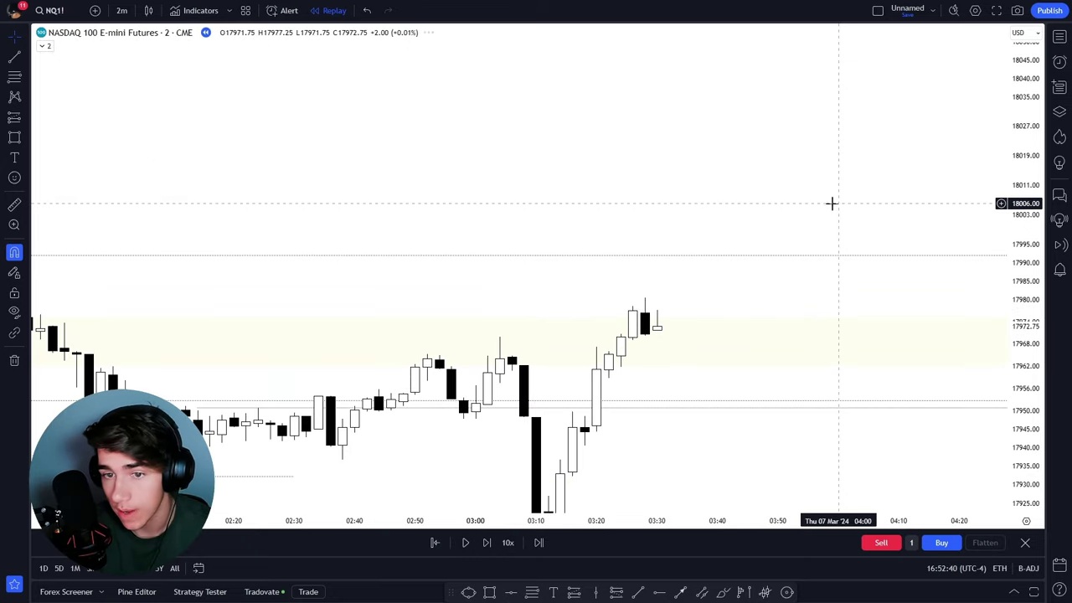
scroll(667, 258, down, 5)
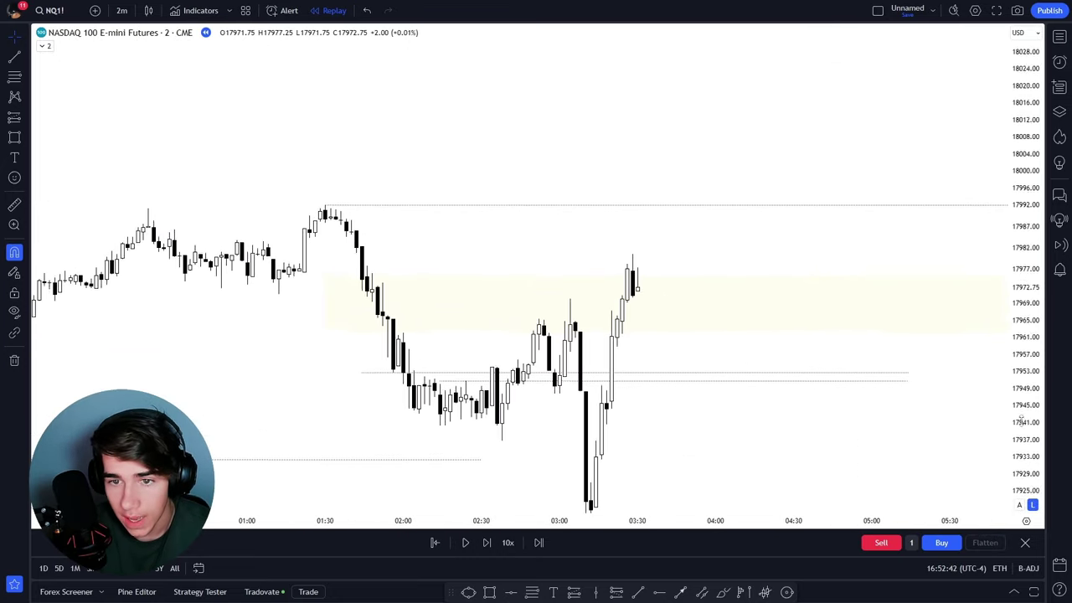
scroll(718, 244, up, 3)
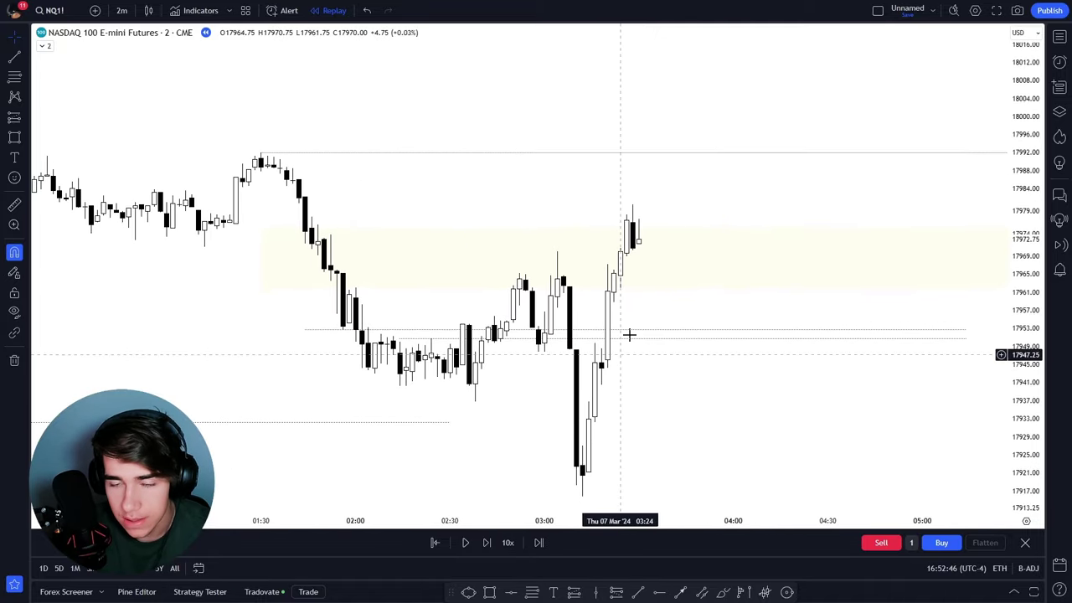
drag(705, 435, 693, 453)
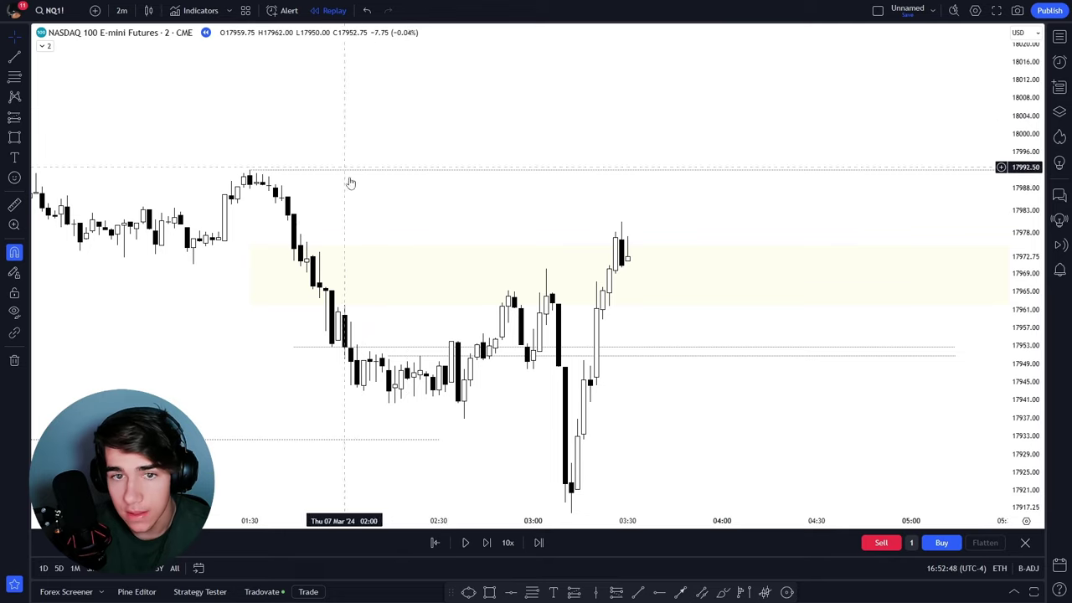
drag(634, 423, 606, 428)
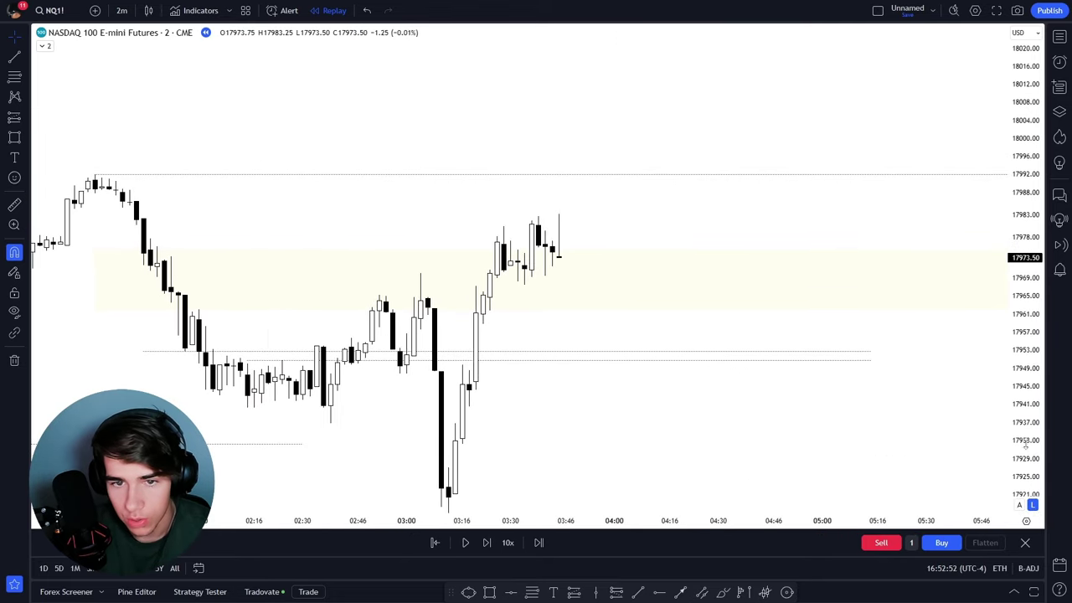
Step: Draw a horizontal trend line from the 7 Mar 03:34 low at 17967.50 to about 04:52
key(alt+t)
click(522, 294)
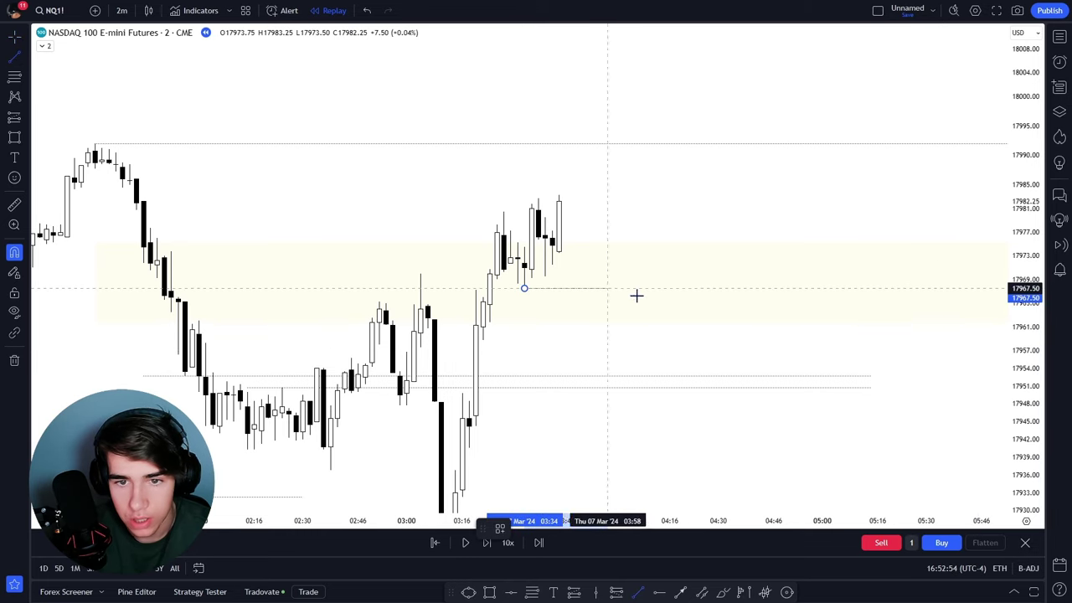
click(795, 287)
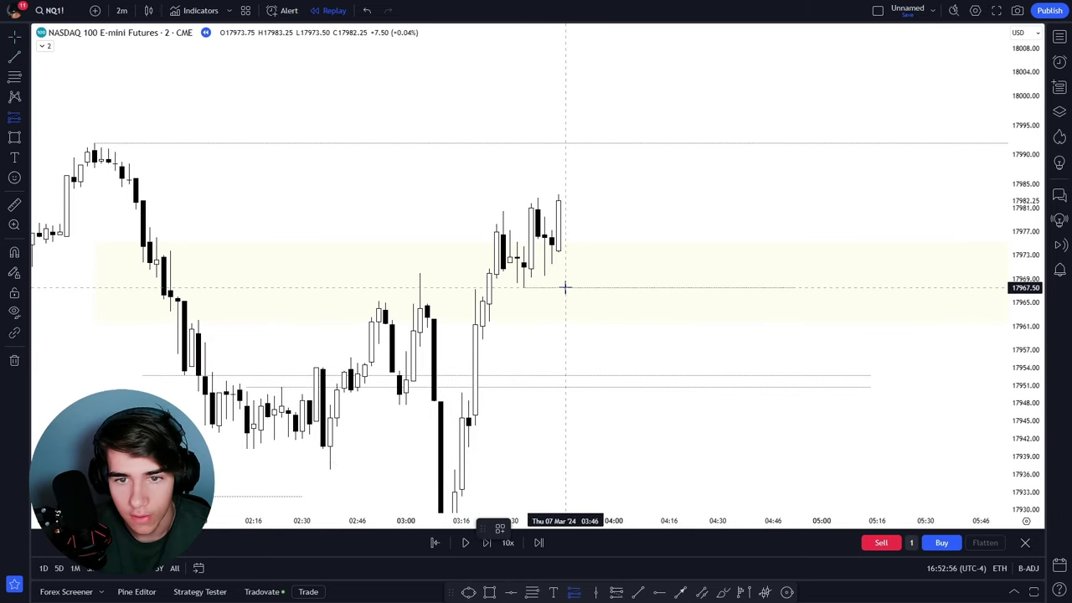
Step: Place a long position at 03:46 with entry at 17967.50, stop at 17953.50 and target at 17992.00
click(566, 287)
drag(565, 377, 571, 372)
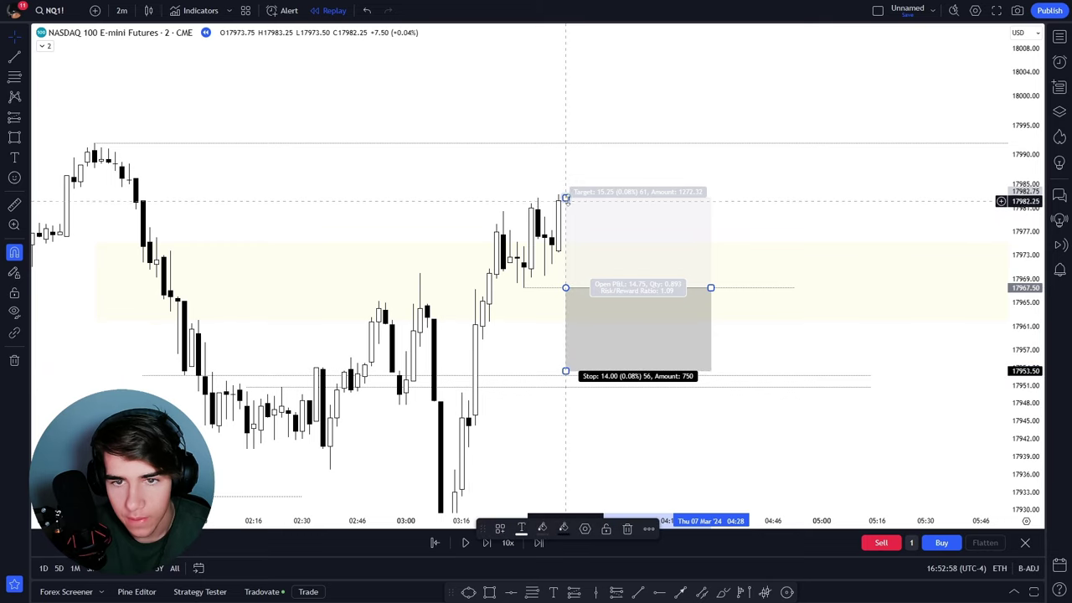
drag(565, 198, 578, 142)
click(812, 185)
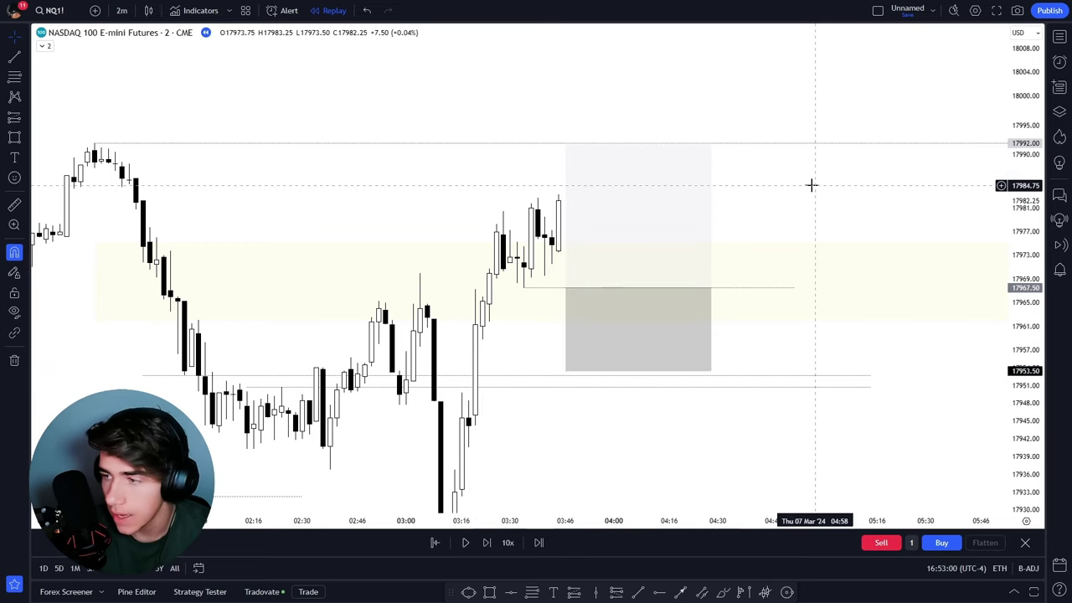
scroll(811, 184, down, 1)
drag(811, 184, 737, 175)
drag(1030, 502, 1031, 507)
drag(815, 360, 834, 370)
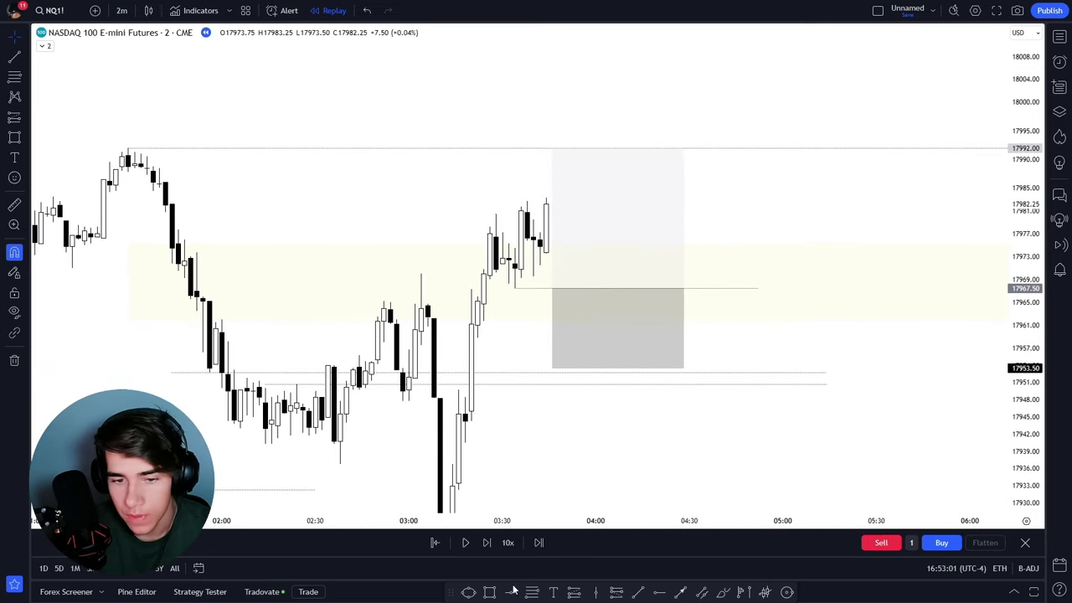
Step: Play the replay forward on the 2-minute chart until price trades through the long position's 17992.00 target
click(466, 549)
click(466, 547)
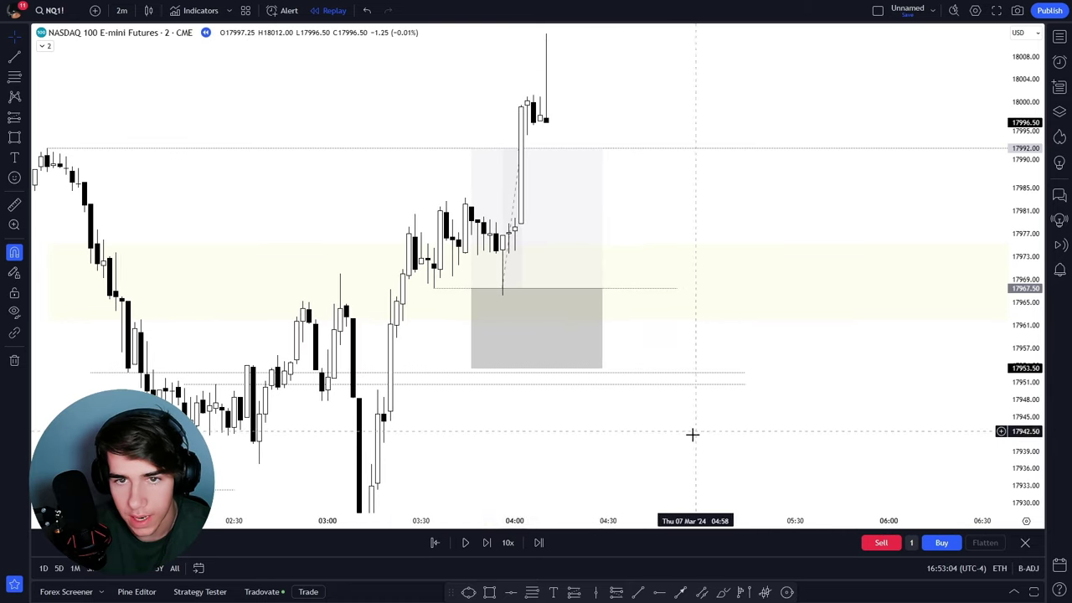
scroll(692, 434, down, 2)
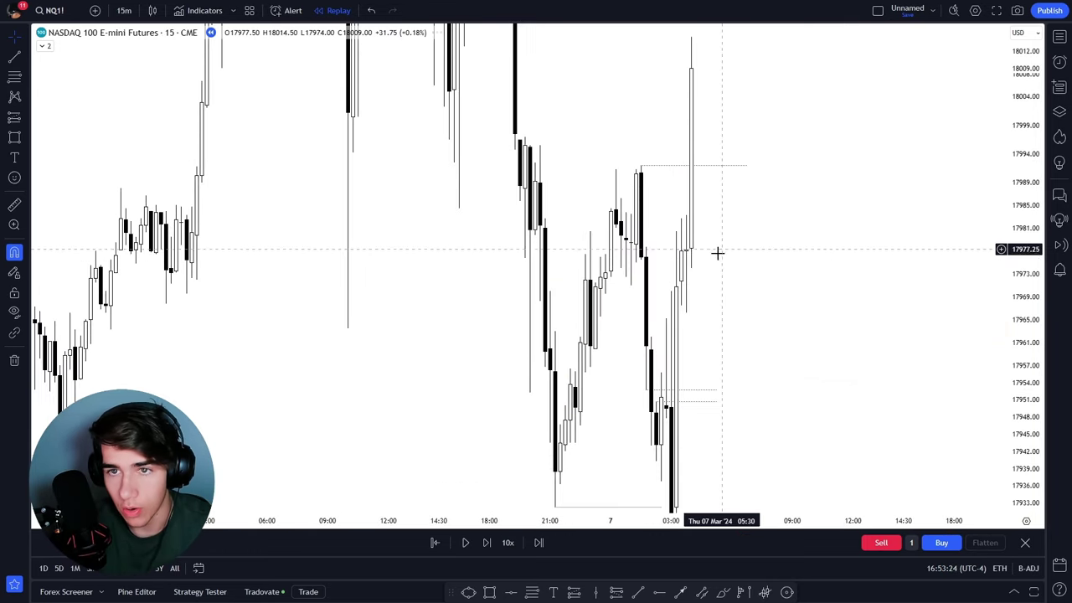
Step: Advance the 15-minute replay by one candle past the 7 Mar 04:00 candle
scroll(718, 251, up, 4)
drag(1032, 237, 1014, 437)
drag(657, 280, 727, 299)
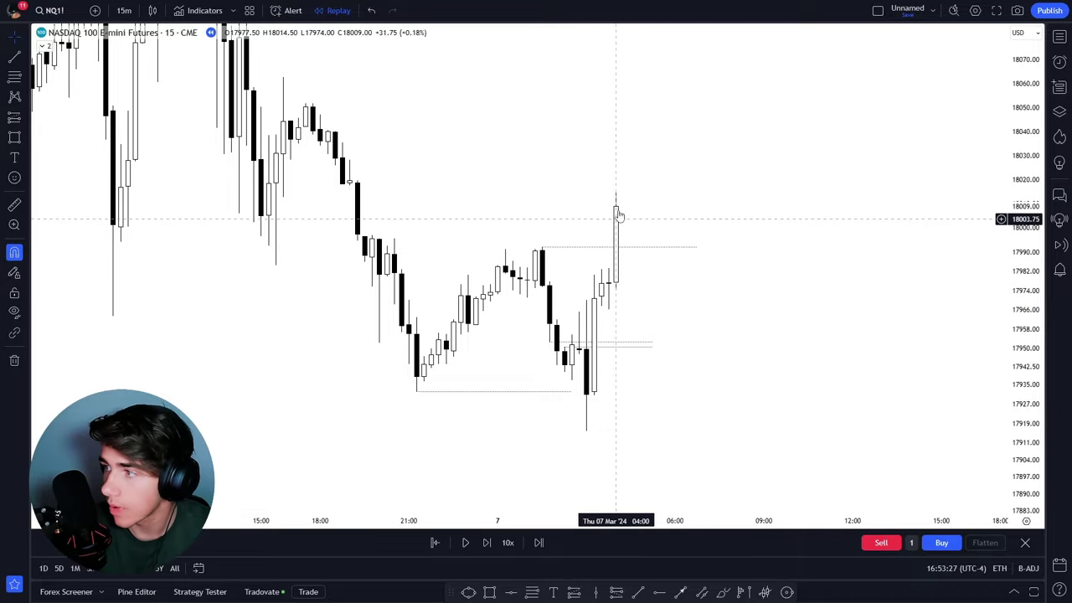
scroll(761, 303, down, 3)
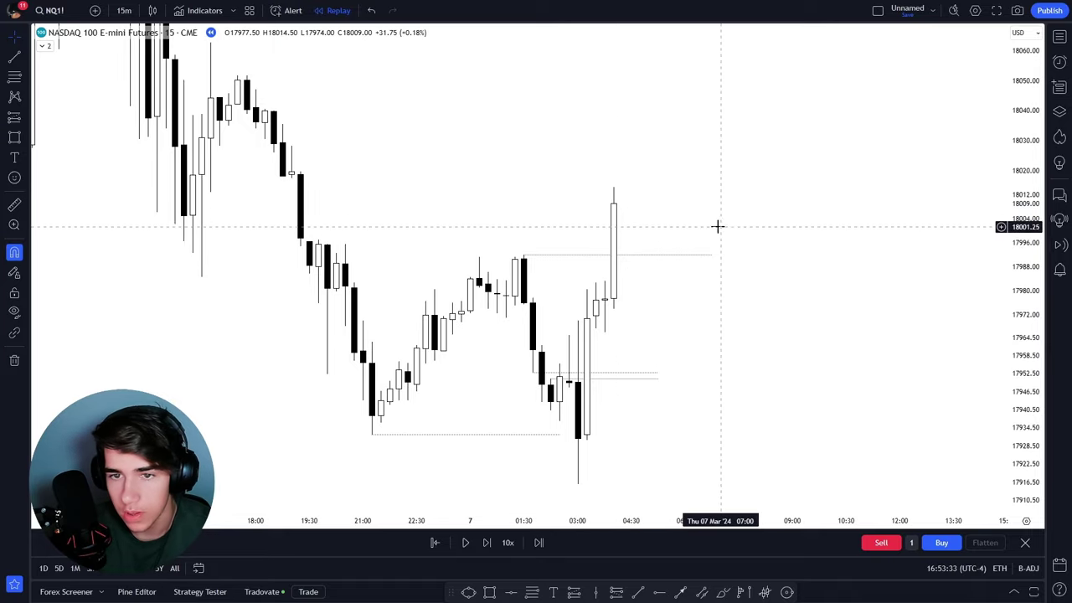
drag(744, 307, 730, 319)
drag(1012, 285, 1013, 302)
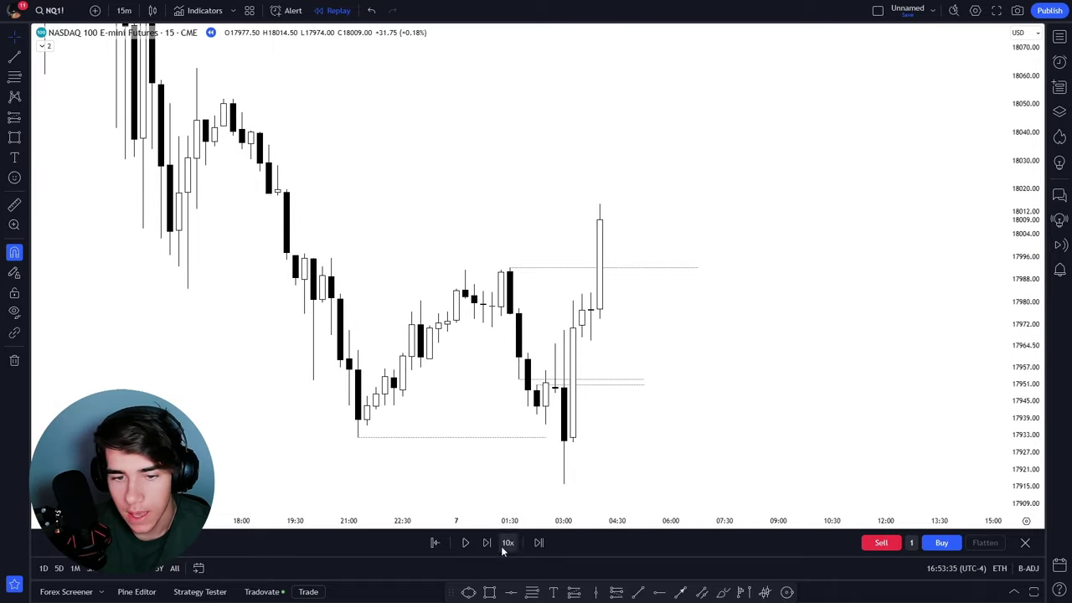
click(483, 549)
Step: Draw a horizontal trend line from the 6 Mar 14:30 high at 18092.75 to about 13:45 on 7 Mar
drag(753, 360, 822, 428)
scroll(823, 428, up, 1)
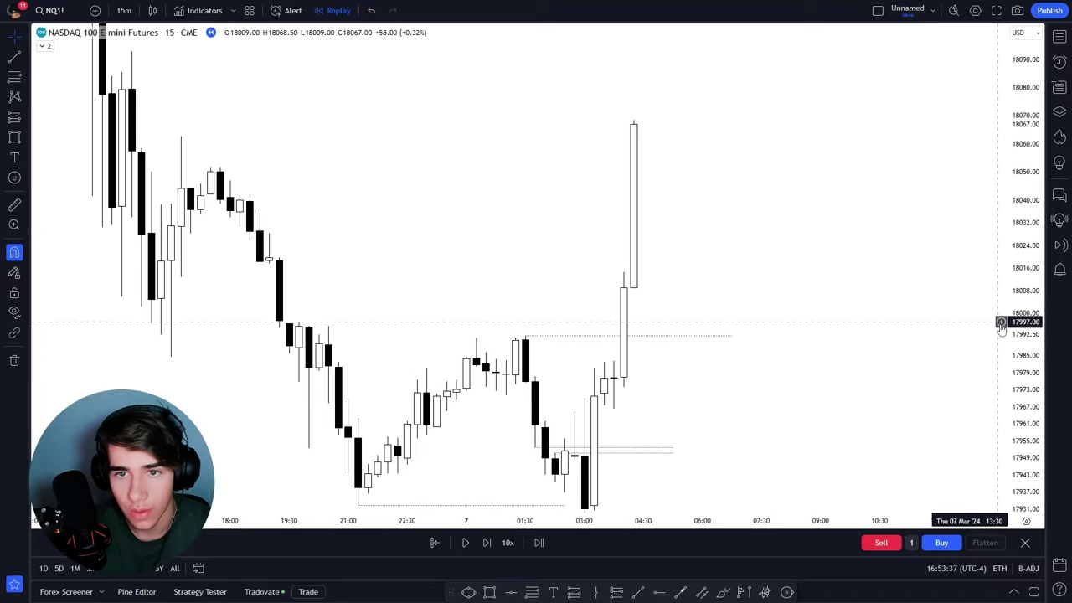
drag(1012, 329, 1012, 416)
scroll(971, 422, down, 3)
drag(1014, 327, 1014, 421)
drag(823, 308, 765, 361)
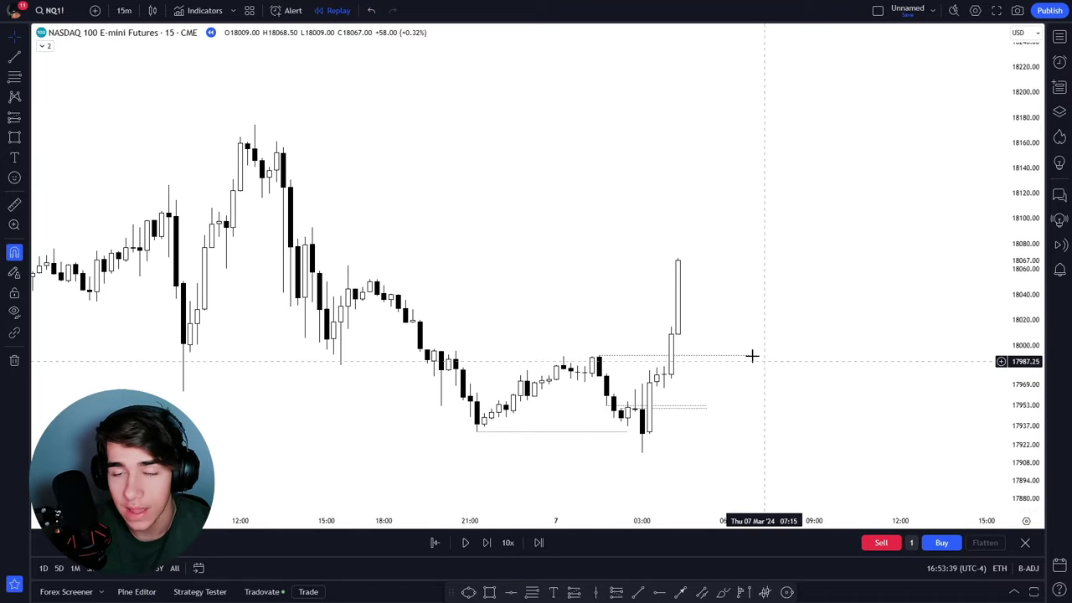
drag(1019, 427, 817, 318)
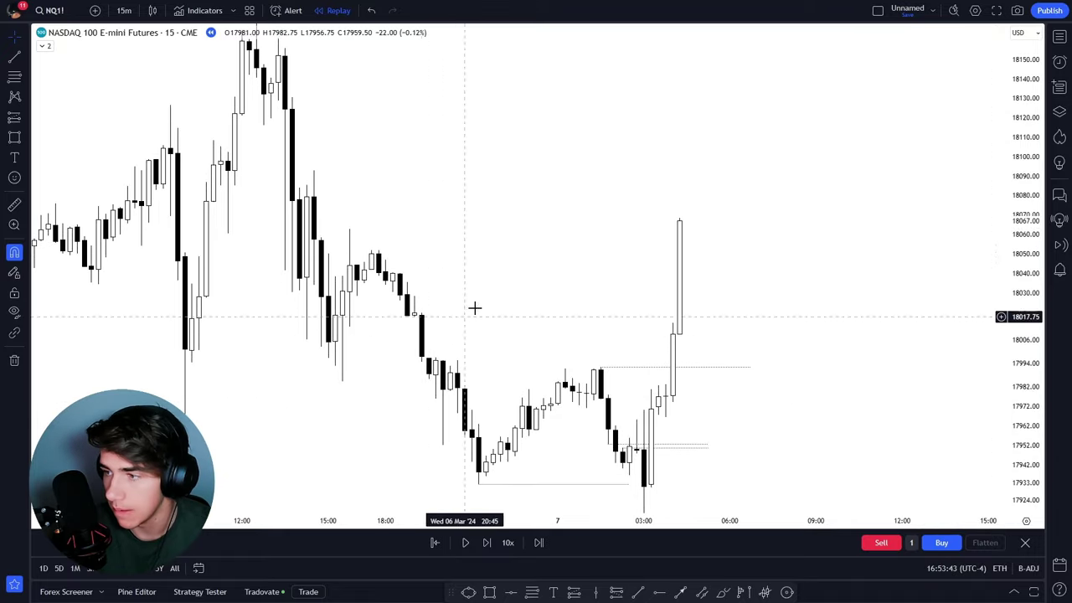
drag(474, 306, 420, 254)
scroll(420, 253, up, 1)
drag(1018, 377, 1019, 341)
drag(765, 285, 765, 318)
click(15, 57)
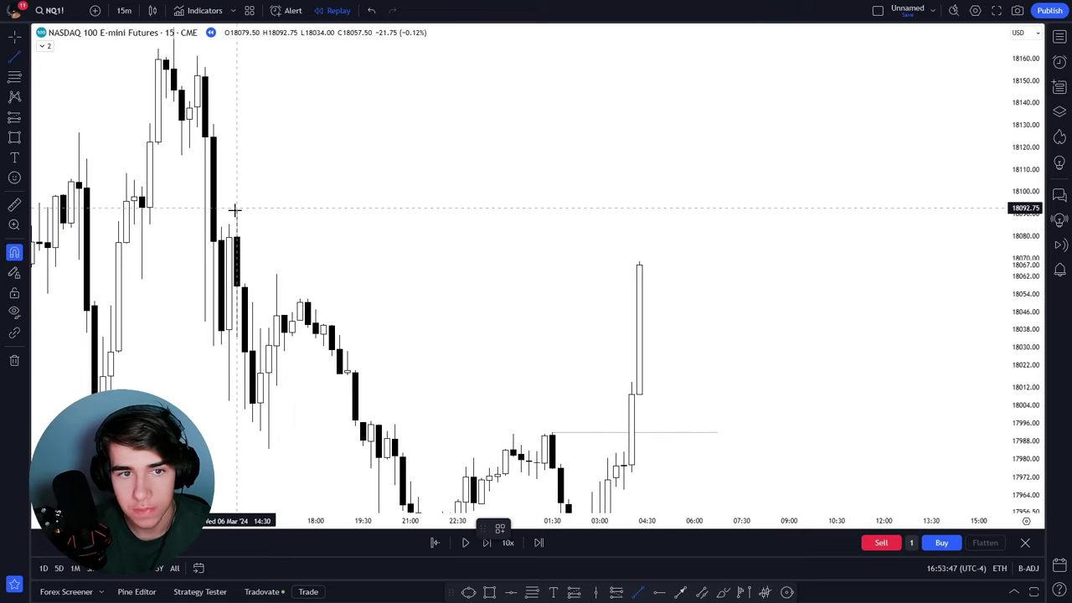
shift+click(939, 311)
Step: Advance the replay by five 15-minute candles to the 05:30 candle above the 18092.75 line
drag(858, 335, 809, 339)
click(488, 549)
click(488, 550)
click(489, 550)
click(489, 550)
click(489, 550)
scroll(809, 339, down, 1)
drag(1023, 285, 1013, 358)
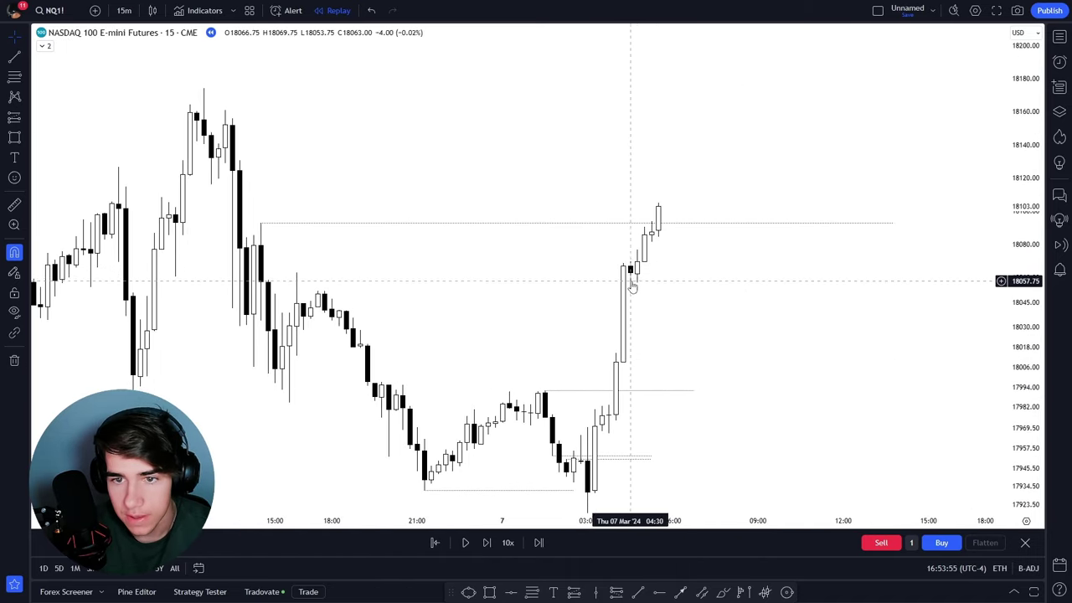
Step: Measure the price distance from 18067.25 up to the trend line near the latest candle
shift+click(663, 265)
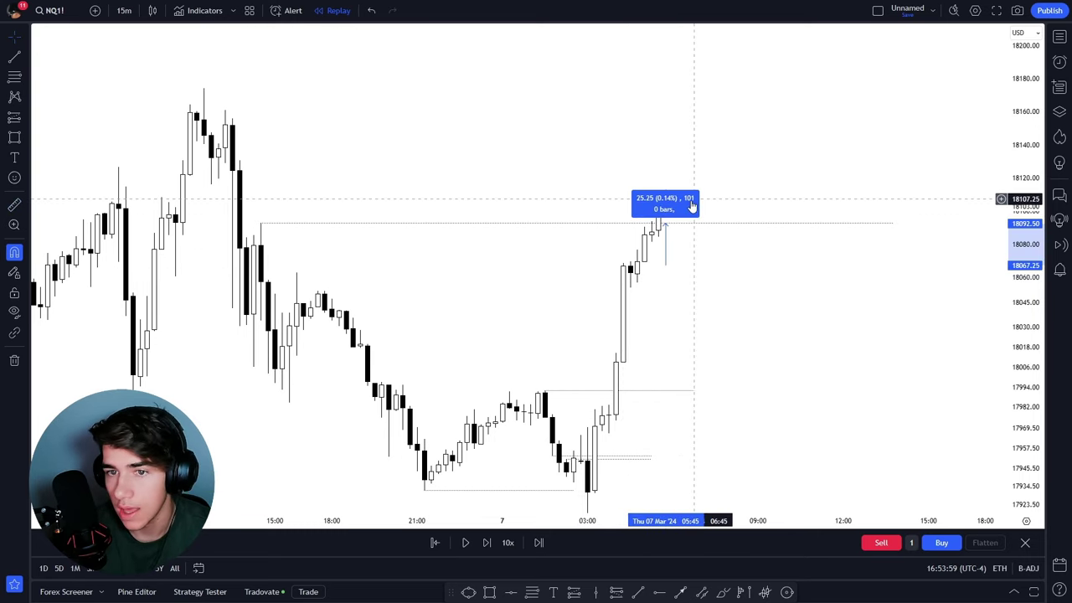
click(694, 274)
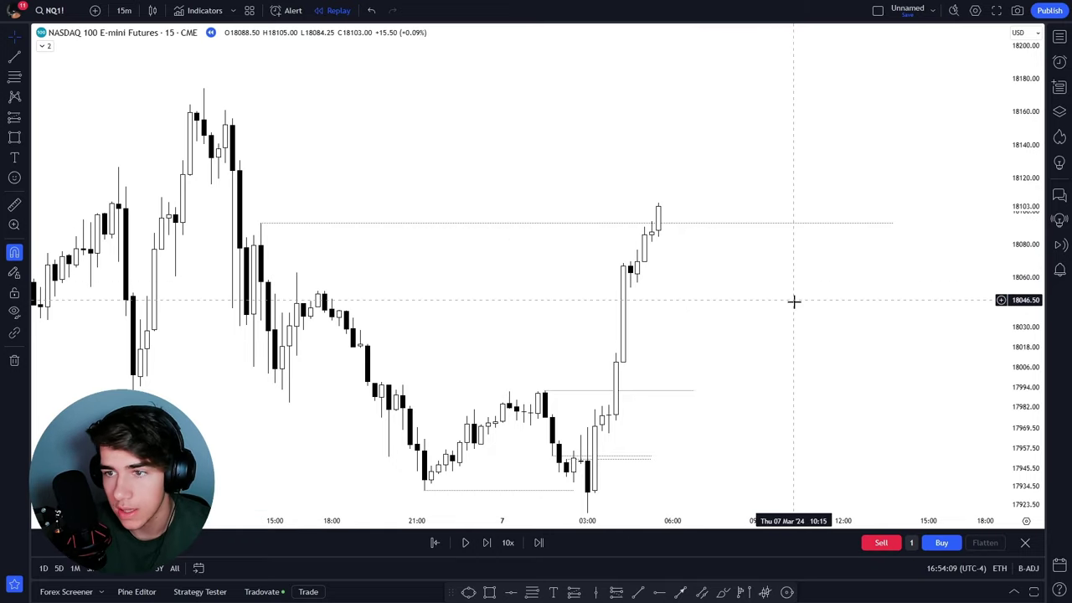
scroll(835, 354, up, 2)
scroll(843, 327, down, 2)
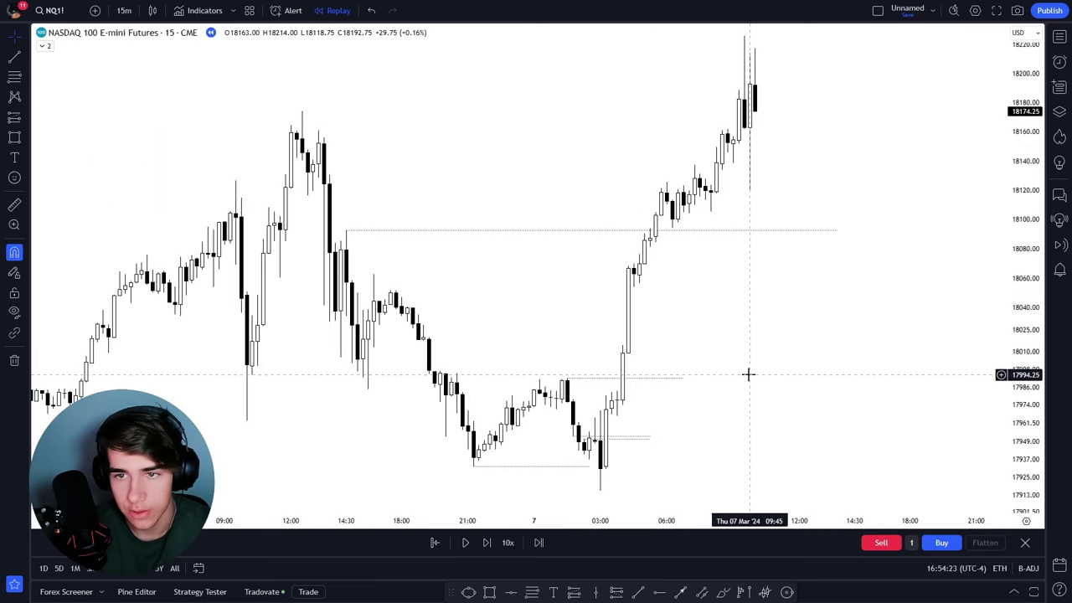
Step: Draw a horizontal trend line from the 6 Mar 12:30 high at 18174.25 to about 08:15 on 7 Mar
key(alt+t)
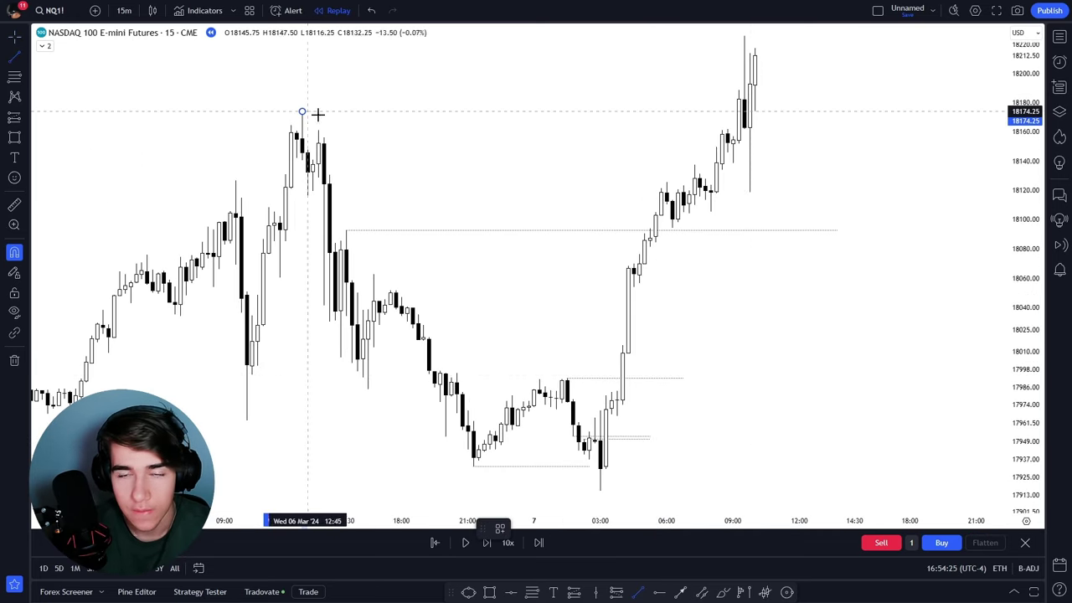
click(317, 114)
click(713, 160)
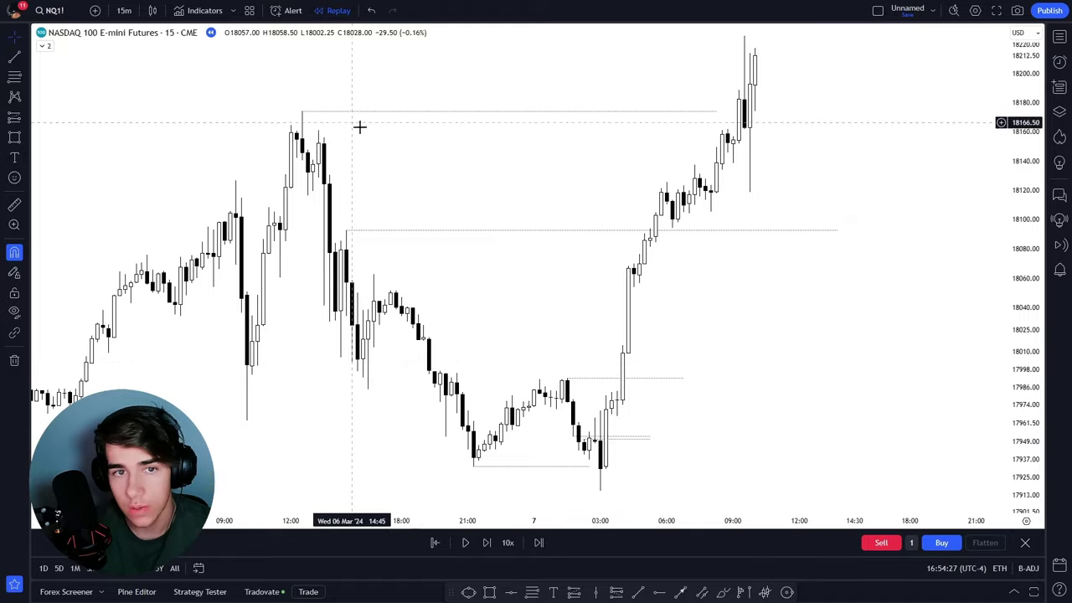
Step: Examine the 15-minute rally from the 7 Mar 03:00 low up to the 18092.75 and 18174.25 lines
scroll(741, 367, up, 1)
drag(707, 428, 742, 353)
scroll(741, 355, up, 1)
drag(670, 389, 705, 416)
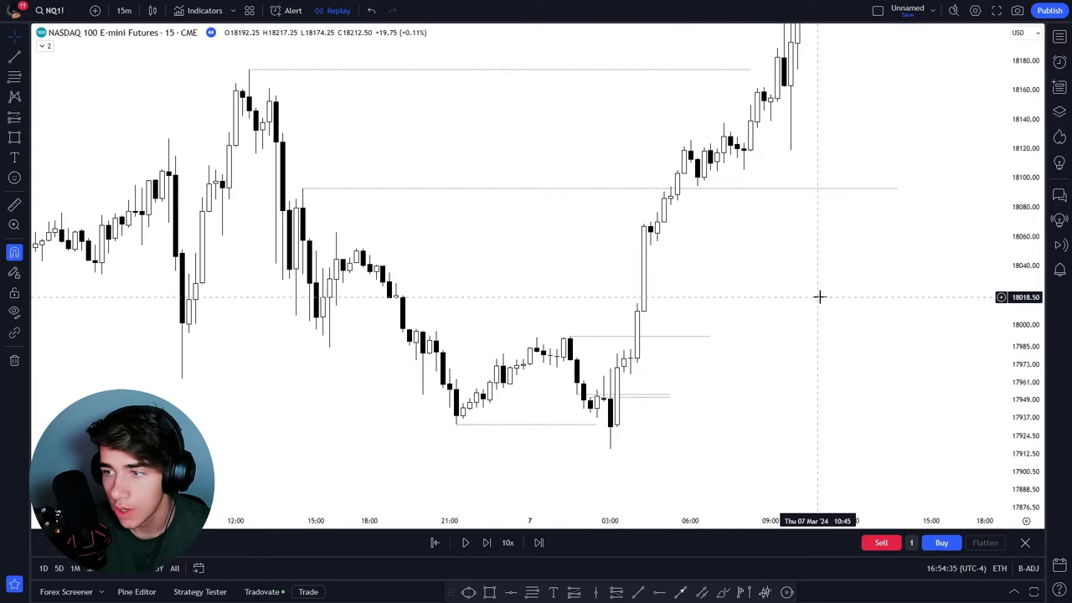
drag(818, 297, 818, 313)
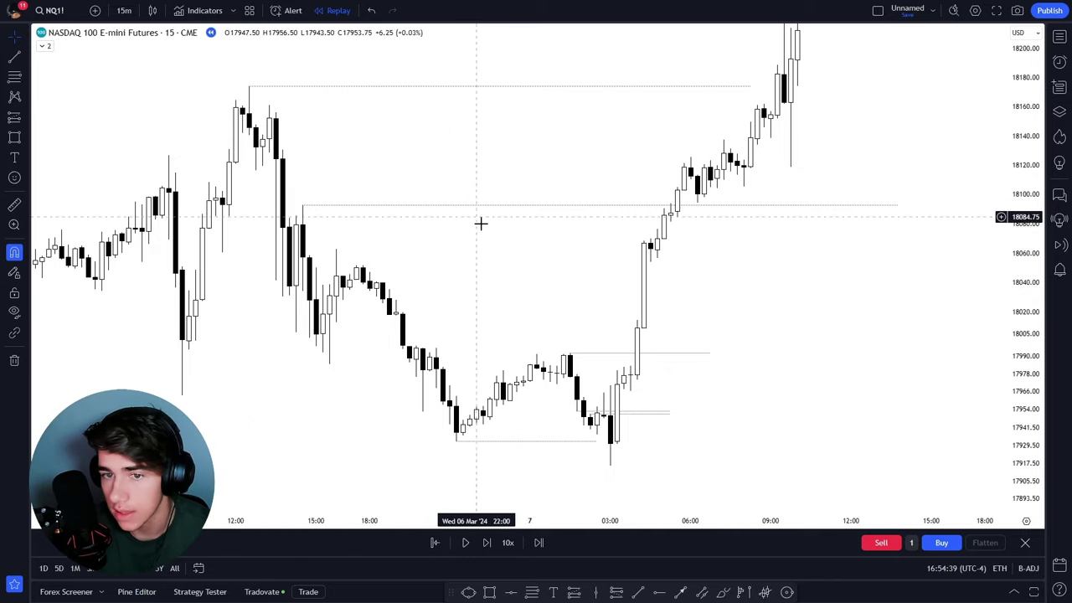
drag(704, 332, 719, 320)
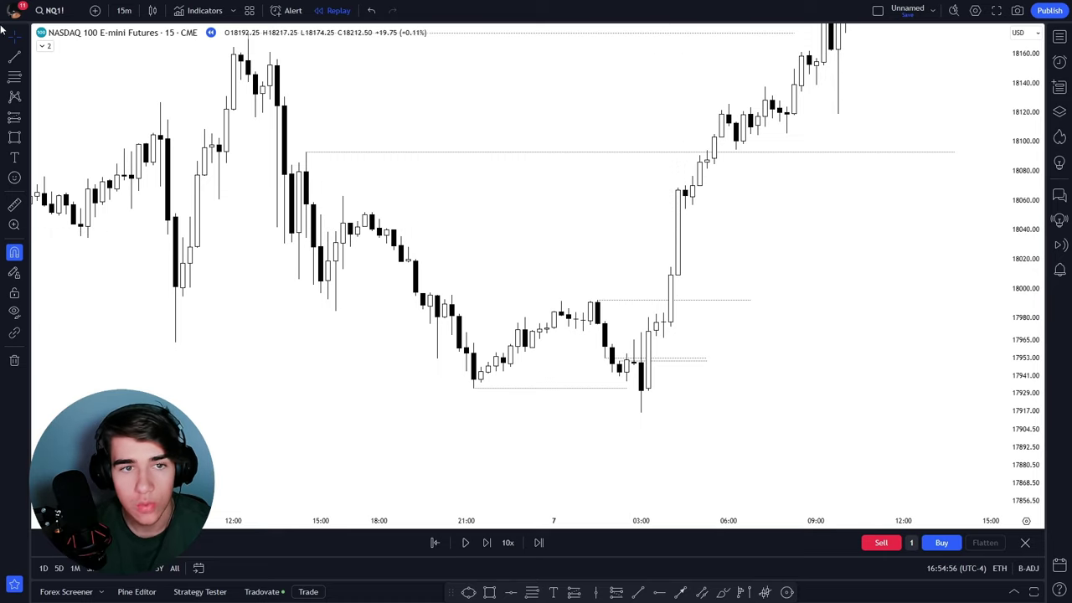
click(15, 58)
drag(307, 152, 954, 152)
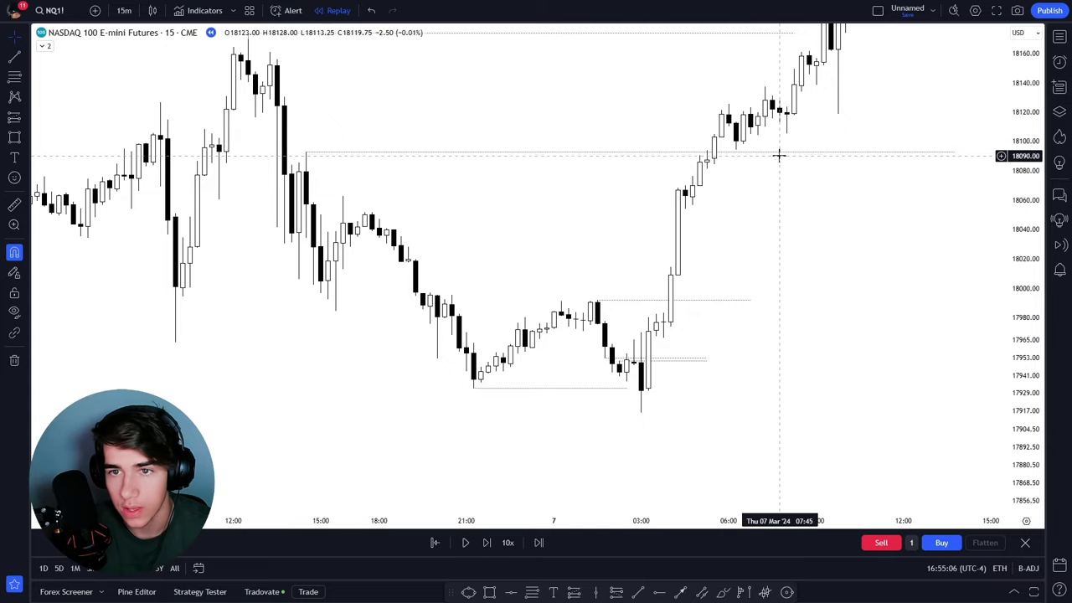
Step: Draw a rectangle over the gap between the 05:15 high at 18093.75 and 18103.00, extending it to about 10:15 on 7 Mar
drag(784, 245, 813, 352)
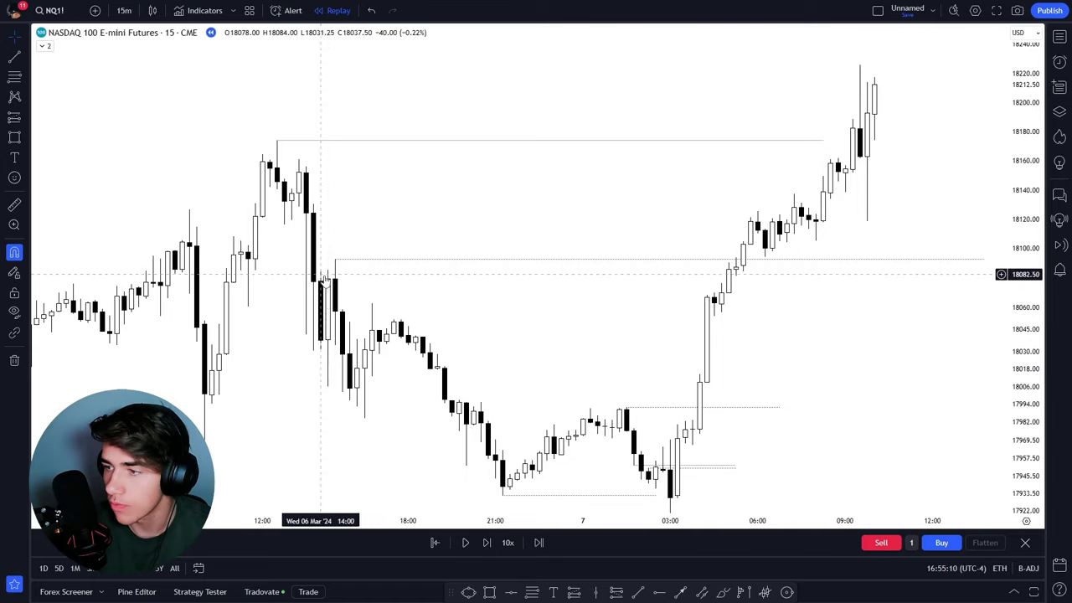
scroll(358, 283, up, 3)
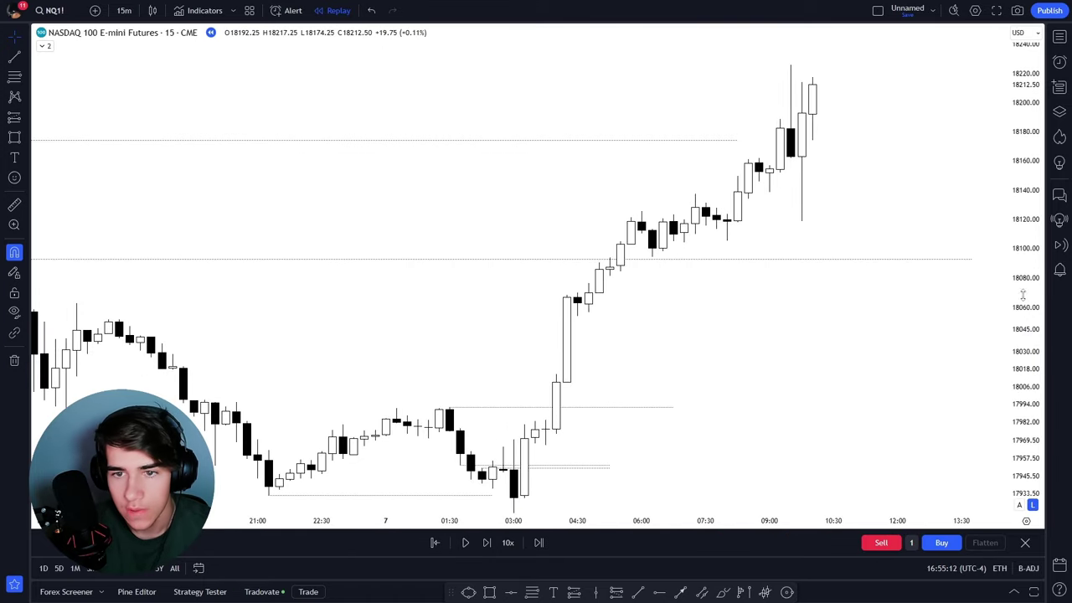
drag(1022, 295, 1022, 74)
scroll(804, 261, down, 1)
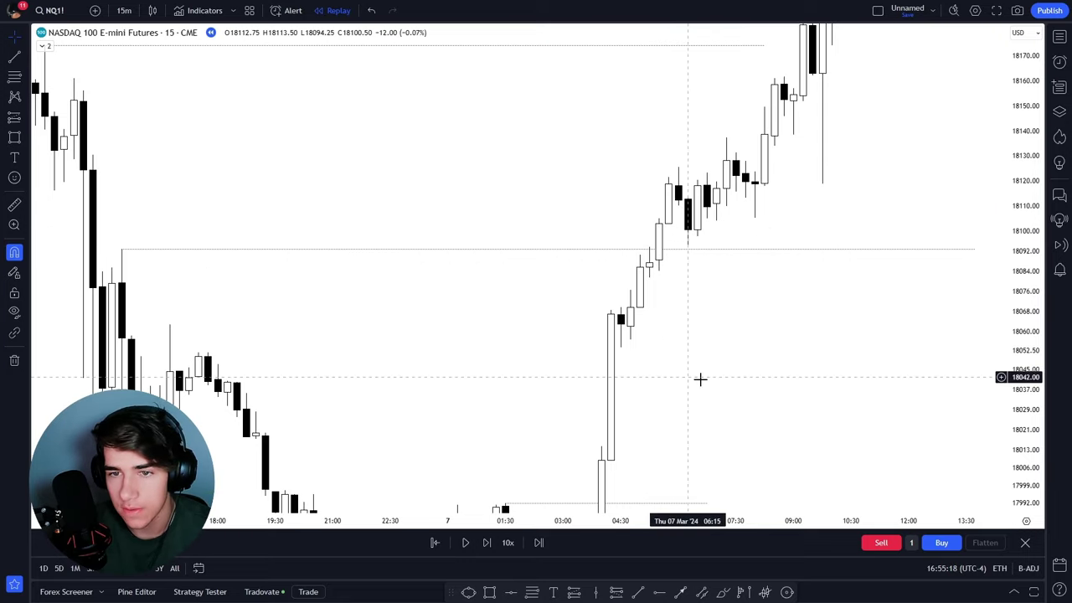
scroll(698, 377, up, 1)
drag(614, 384, 531, 428)
drag(574, 390, 634, 402)
scroll(644, 404, down, 2)
scroll(653, 409, up, 1)
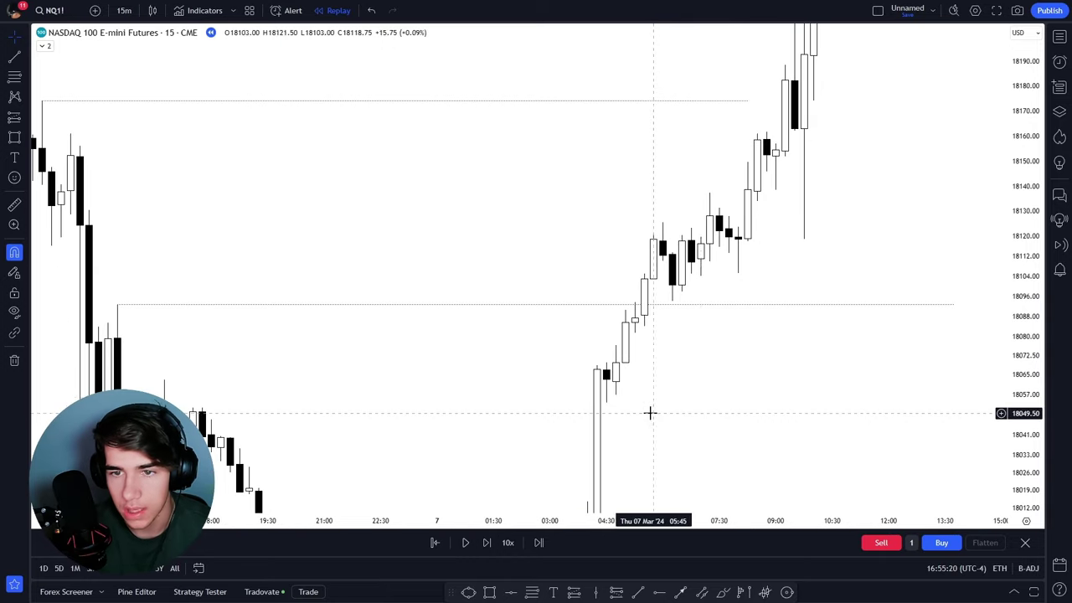
scroll(854, 405, down, 5)
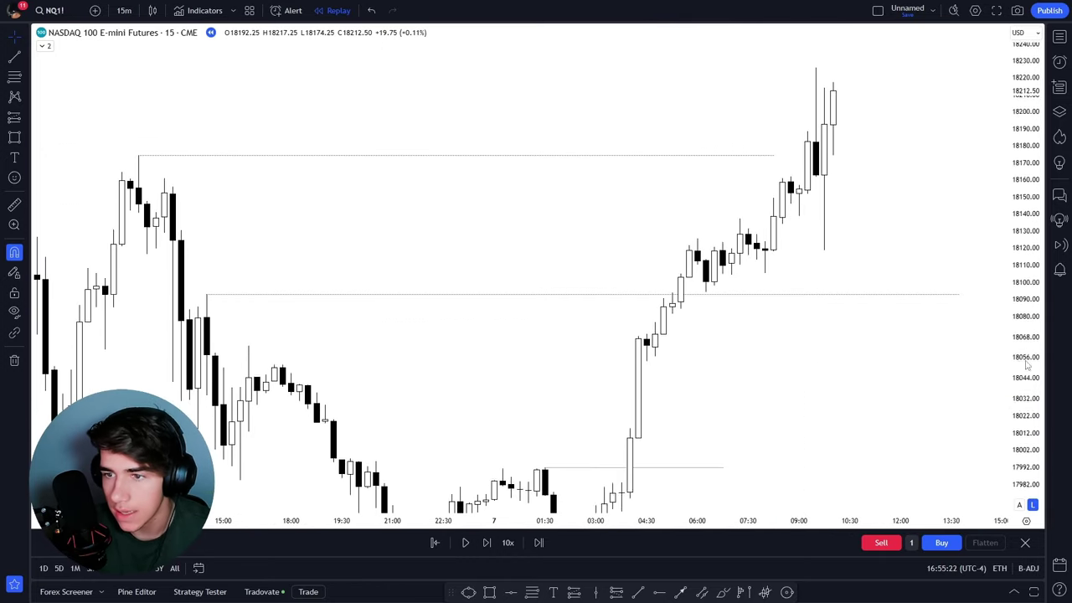
scroll(804, 366, up, 3)
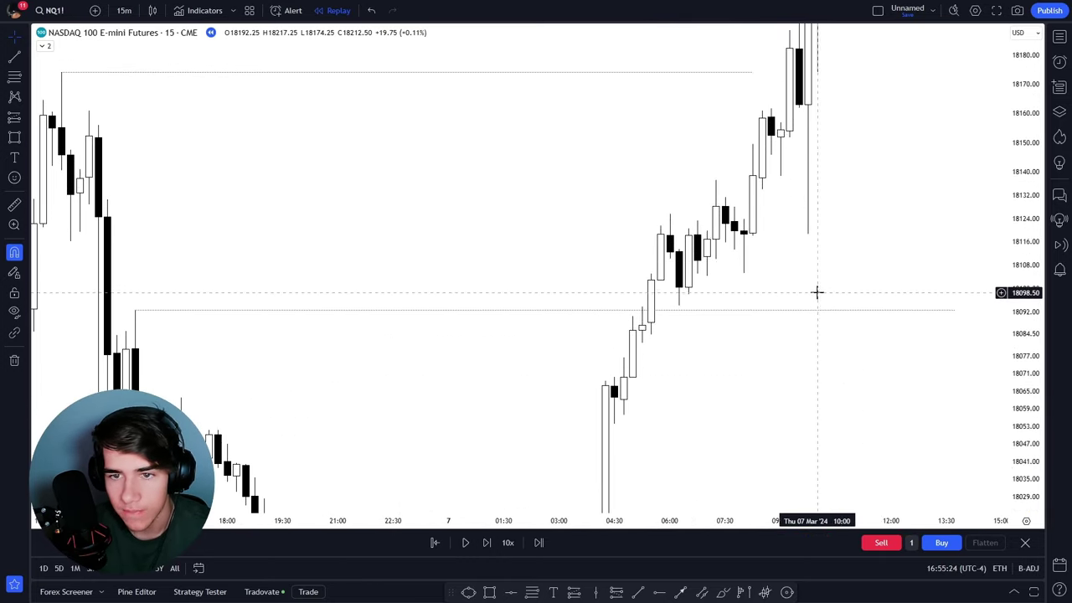
click(14, 137)
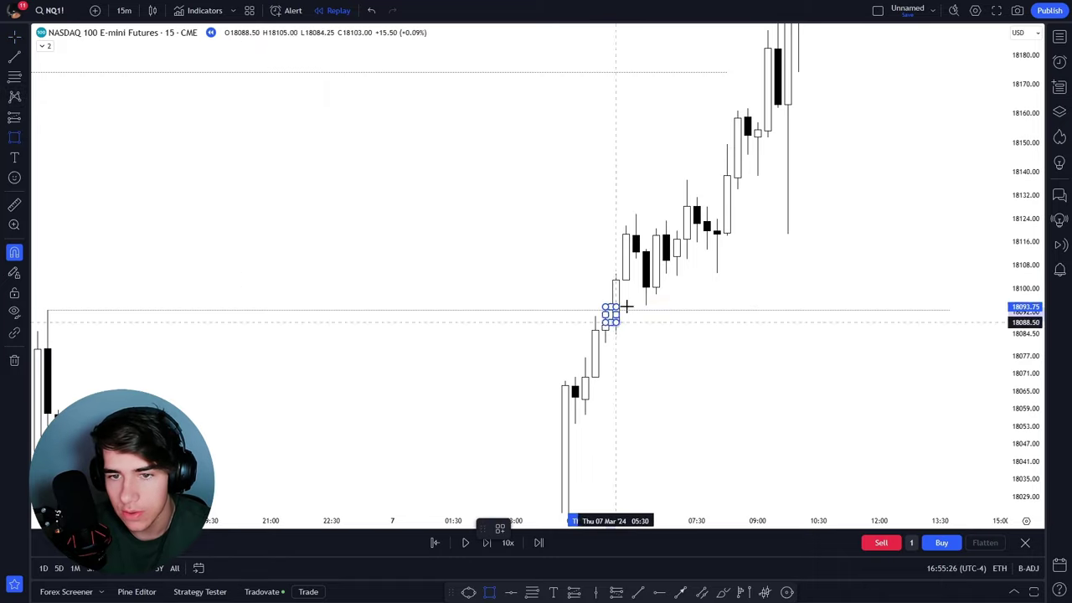
drag(626, 307, 809, 277)
click(606, 270)
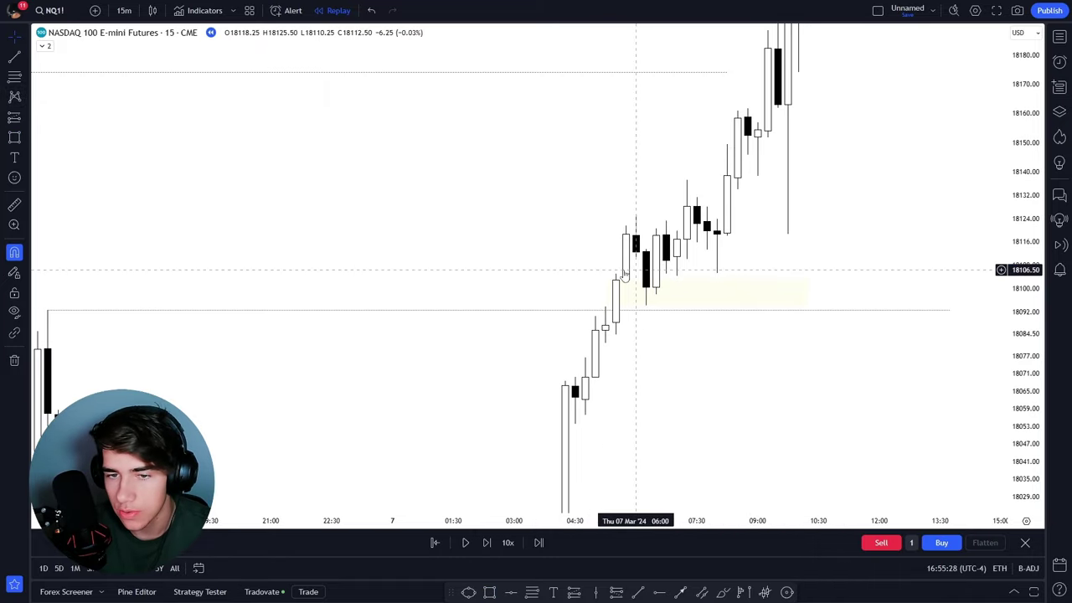
Step: Restart the replay from the 7 Mar 06:15 candle and switch the chart to the 2-minute interval
drag(666, 334, 670, 252)
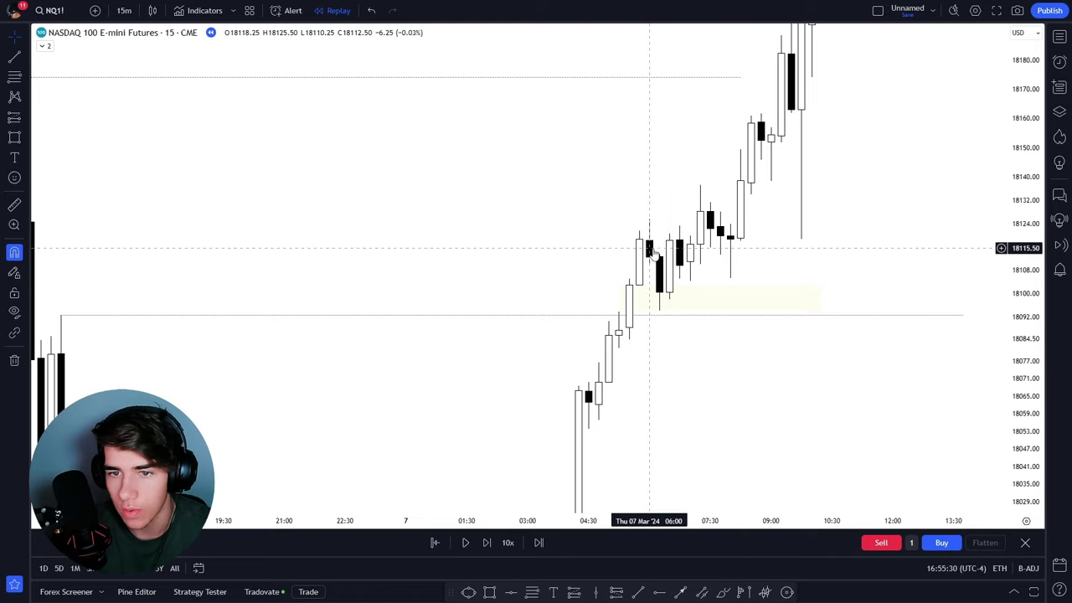
scroll(650, 249, up, 2)
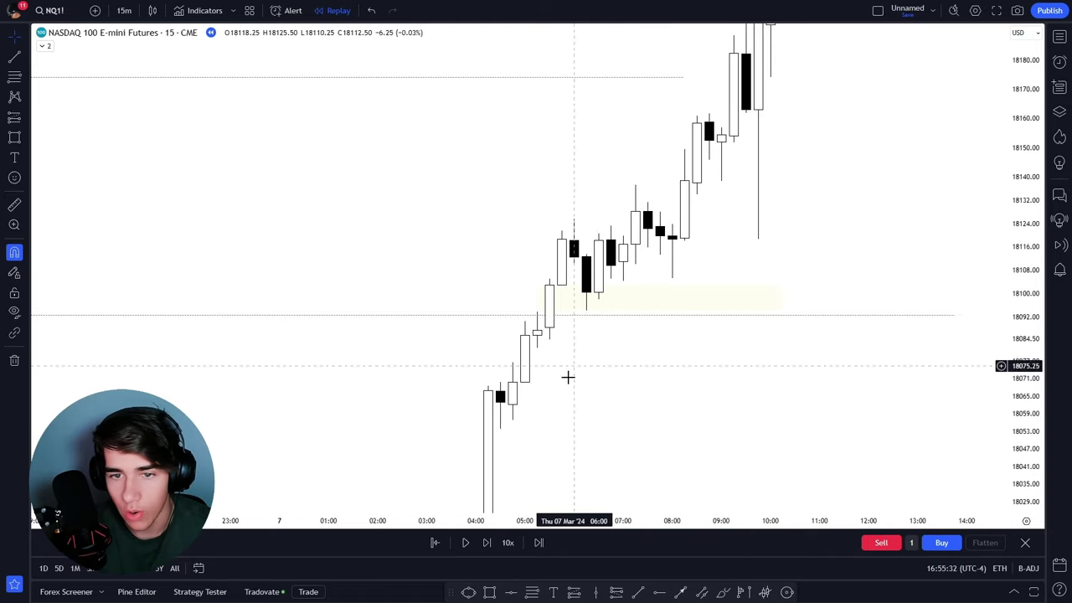
click(436, 543)
click(598, 421)
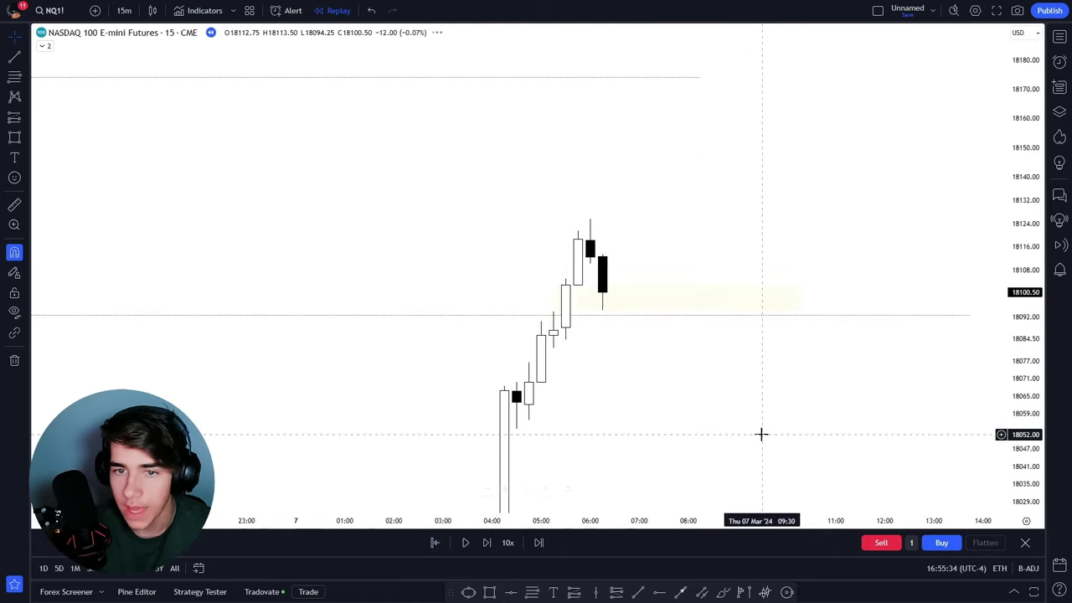
text(2)
key(Return)
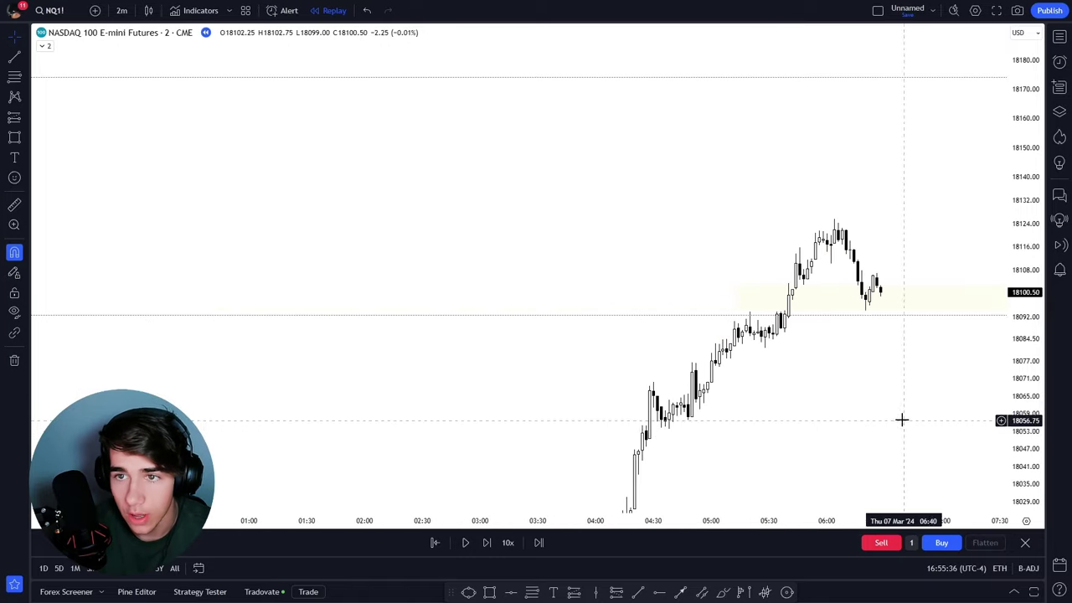
Step: Draw a horizontal trend line from the 06:24 high at 18106.50 to about 07:12 and advance the replay to the 06:32 candle
scroll(619, 423, up, 5)
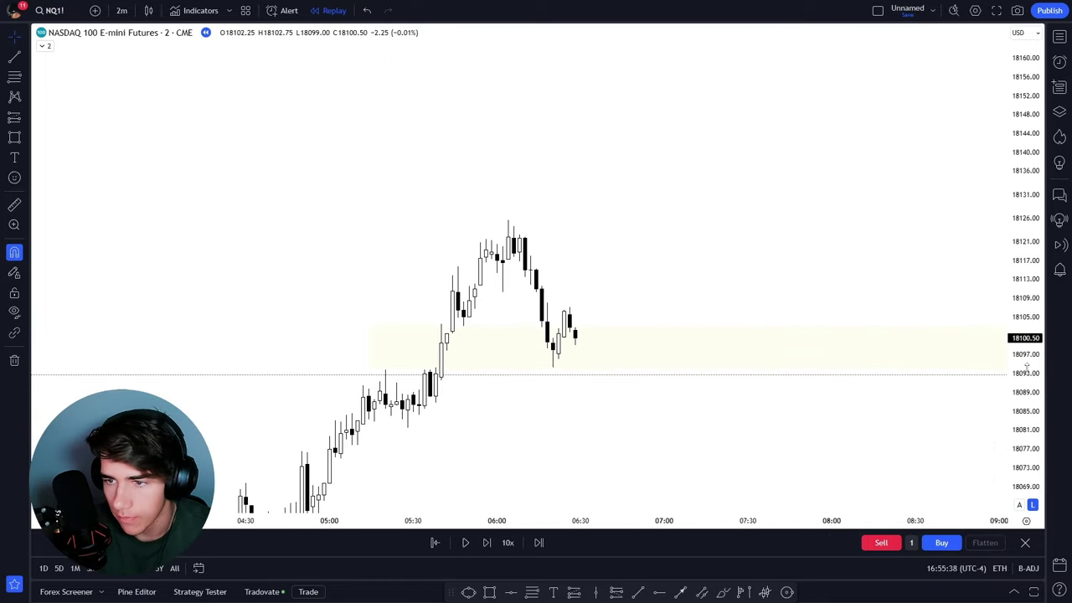
shift+click(702, 297)
click(599, 417)
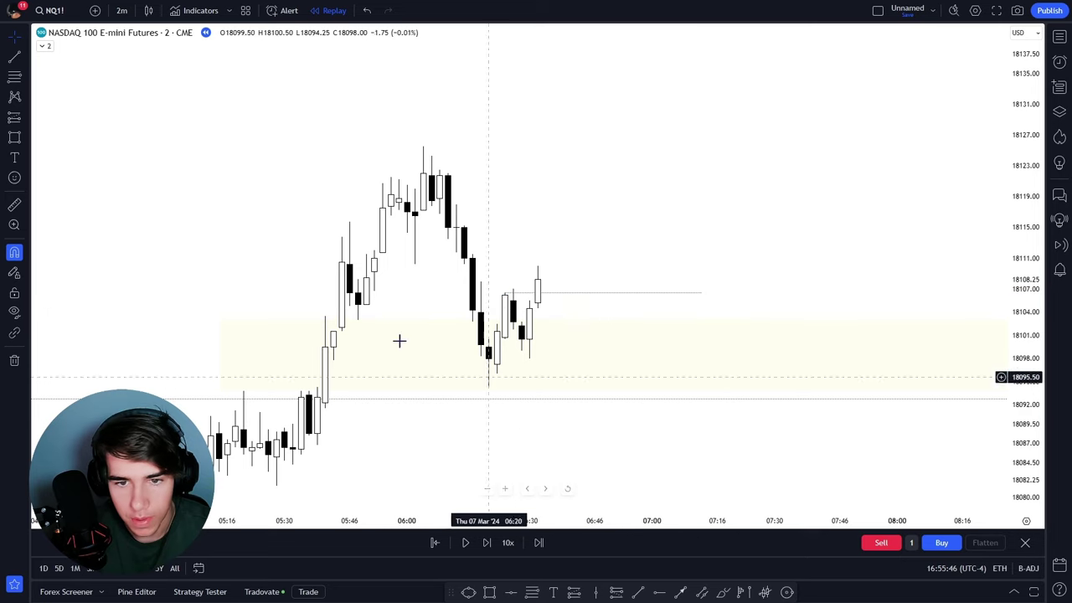
Step: Place a long position at 06:32 with entry at 18106.50 and set its stop at 18094.25
click(14, 118)
click(538, 295)
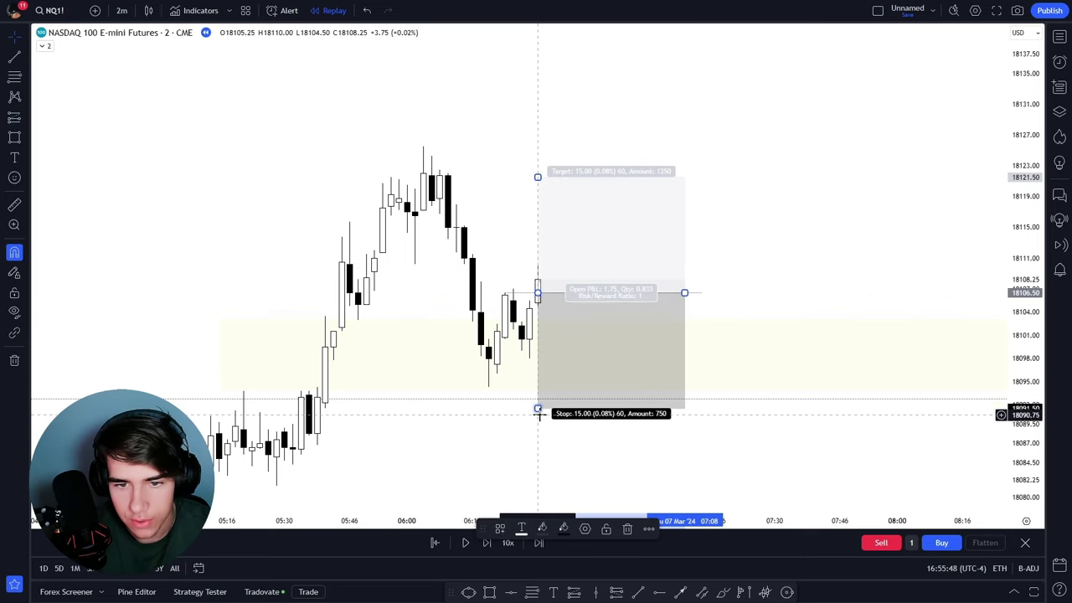
drag(538, 413, 547, 395)
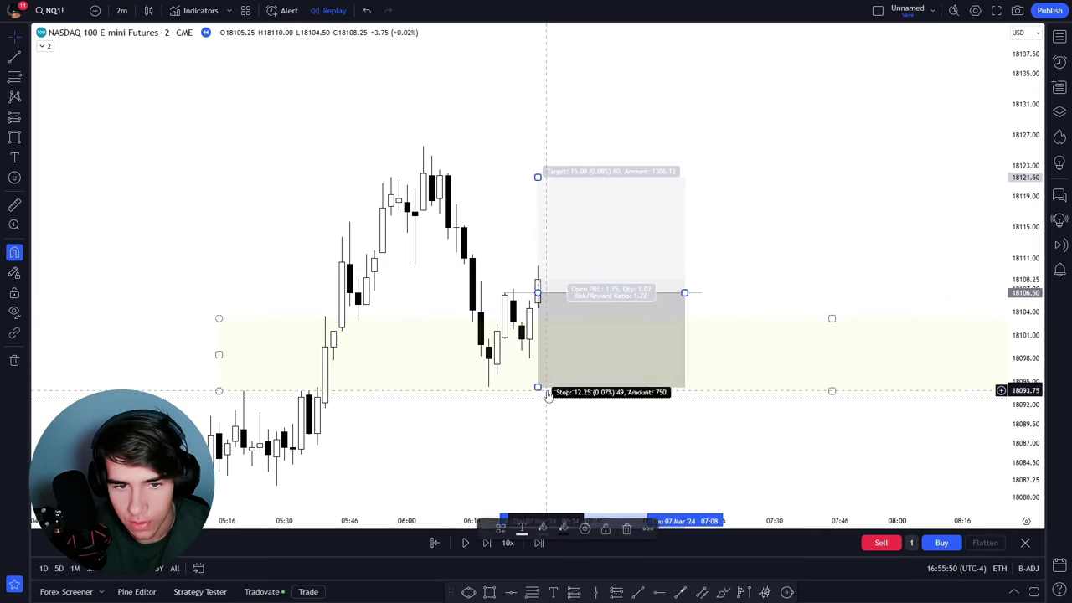
Step: Raise the long position's target from the 18106.50 entry to the horizontal line at 18174.25
drag(810, 189, 681, 318)
scroll(681, 318, down, 3)
drag(1034, 221, 1016, 366)
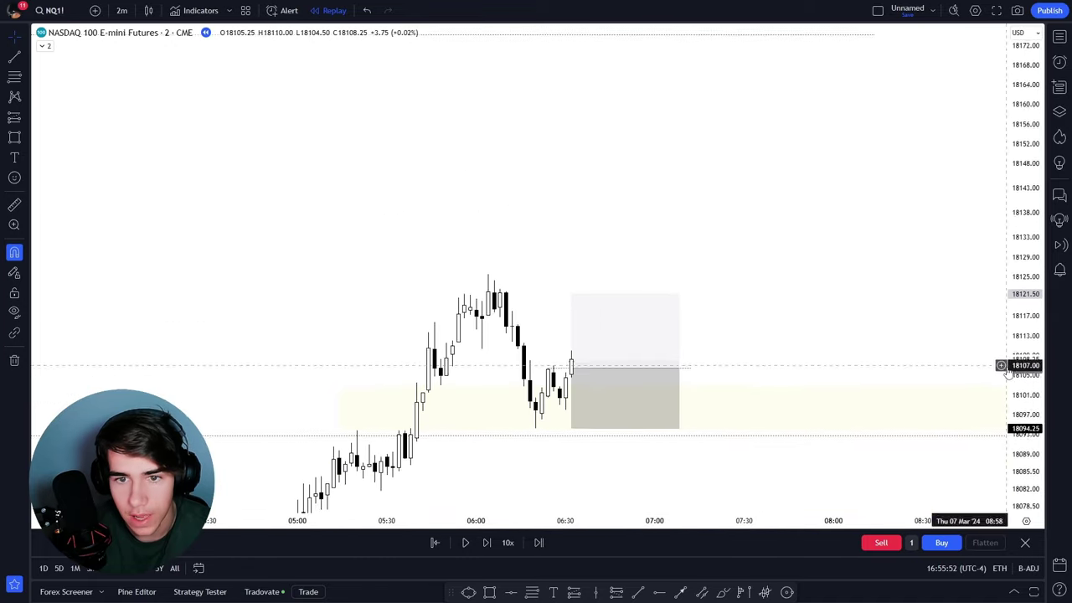
click(641, 316)
drag(626, 279, 627, 82)
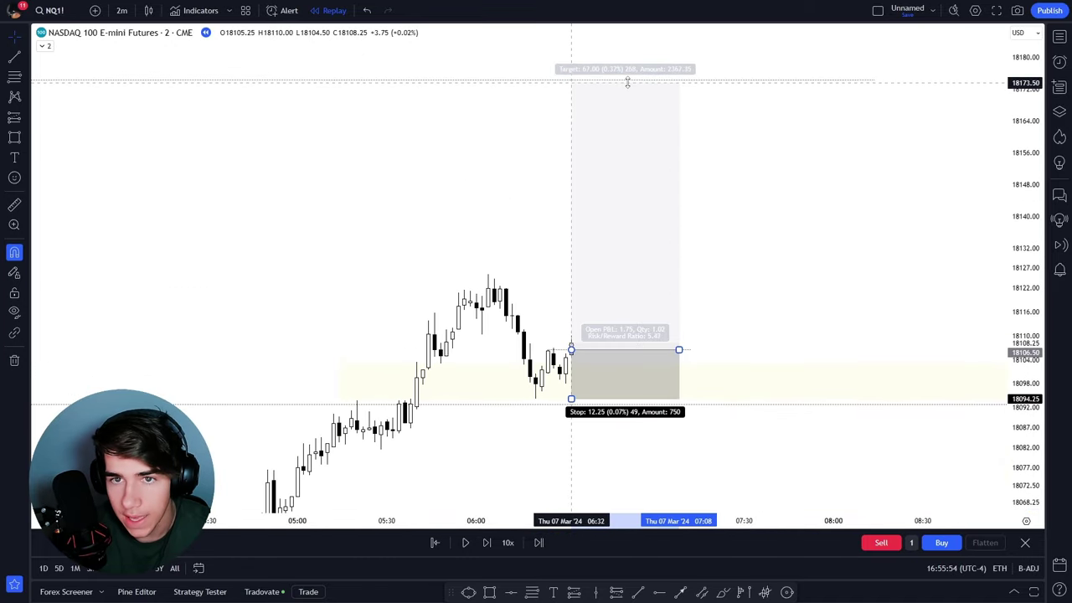
Step: Play the replay forward from the 06:32 candle past 08:00 and pause it
drag(796, 229, 804, 188)
scroll(804, 187, up, 3)
drag(1036, 417, 1032, 321)
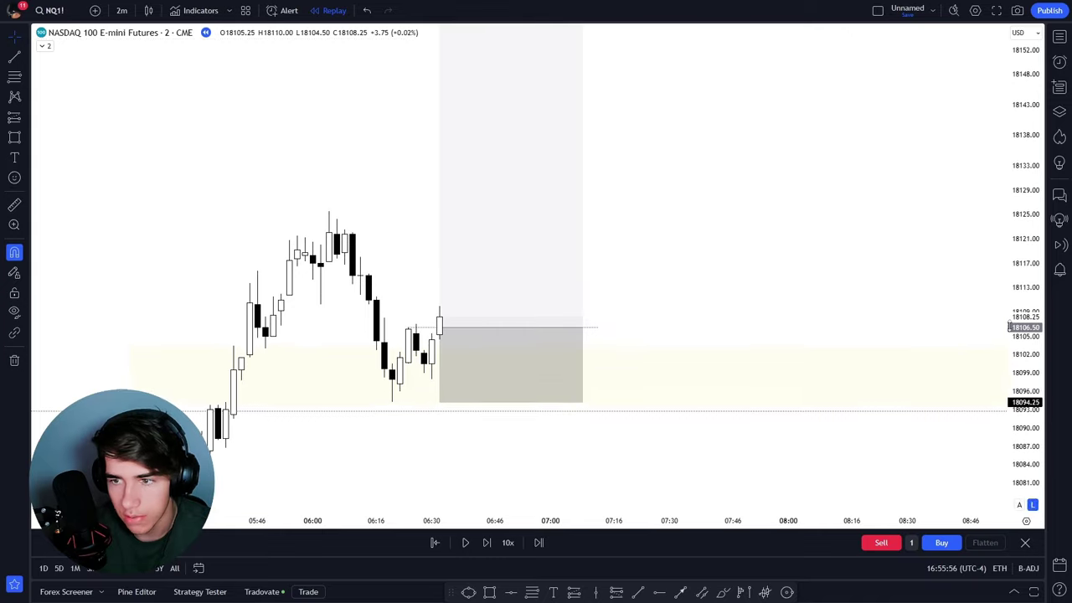
scroll(674, 386, down, 1)
click(466, 543)
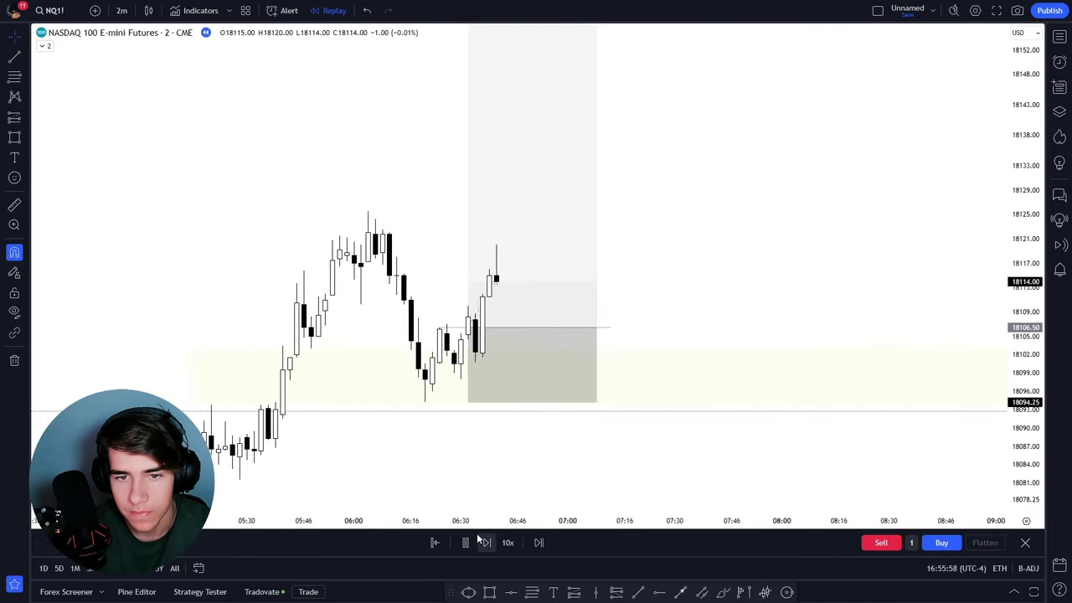
scroll(731, 335, down, 2)
drag(1007, 462, 930, 452)
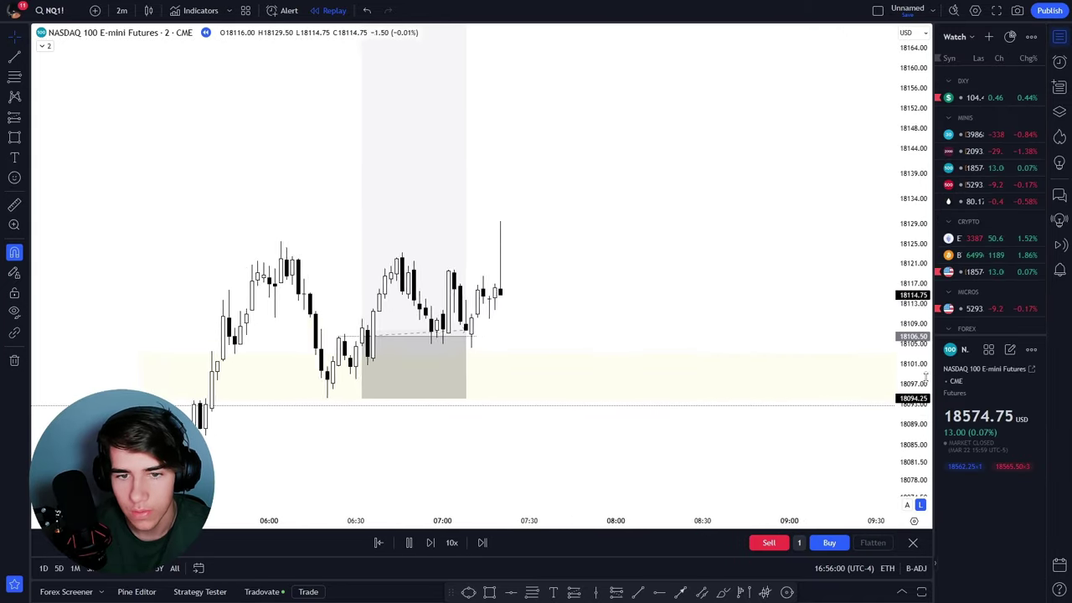
drag(911, 335, 1025, 385)
drag(730, 233, 640, 289)
scroll(640, 288, down, 3)
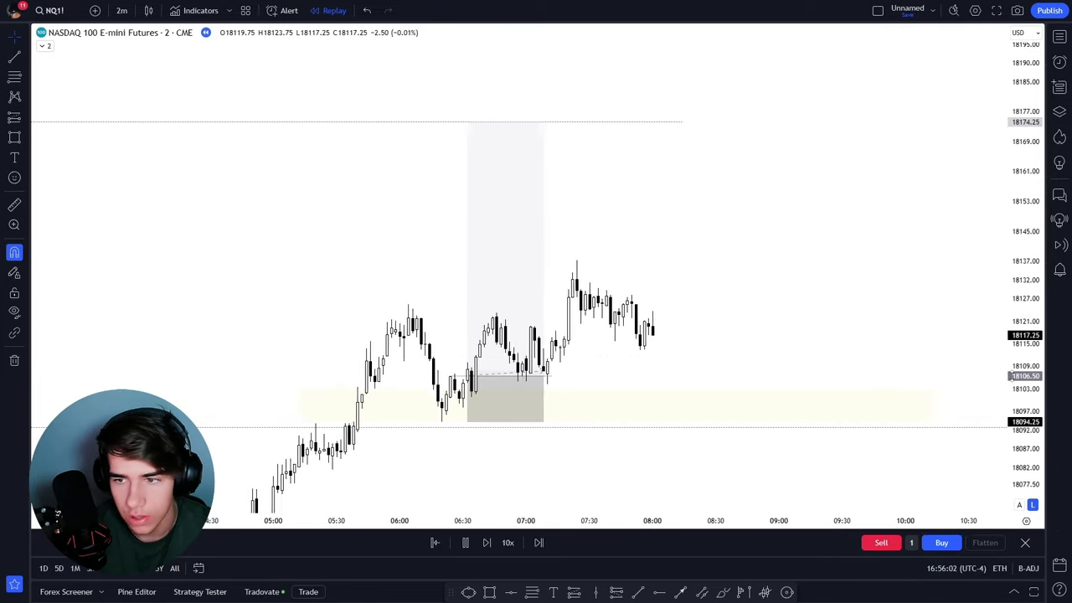
drag(1026, 436, 1025, 385)
click(465, 544)
Step: Extend the long position to about 09:56 and continue the replay until price trades above the 18174.25 target, pausing near 09:28
drag(493, 406, 734, 423)
drag(871, 370, 789, 383)
scroll(790, 383, down, 3)
click(466, 542)
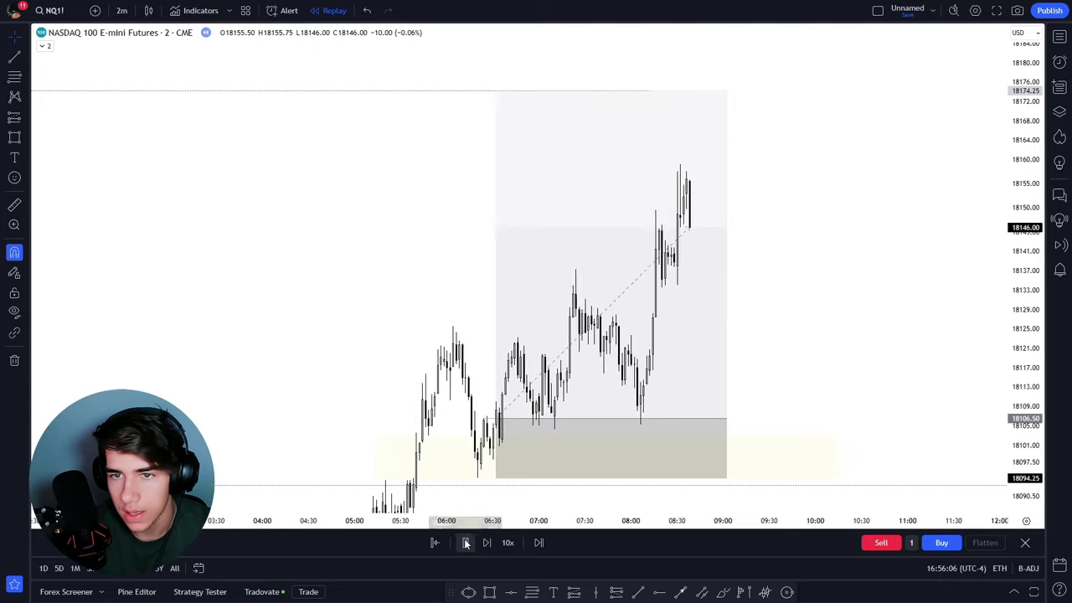
click(465, 542)
click(484, 371)
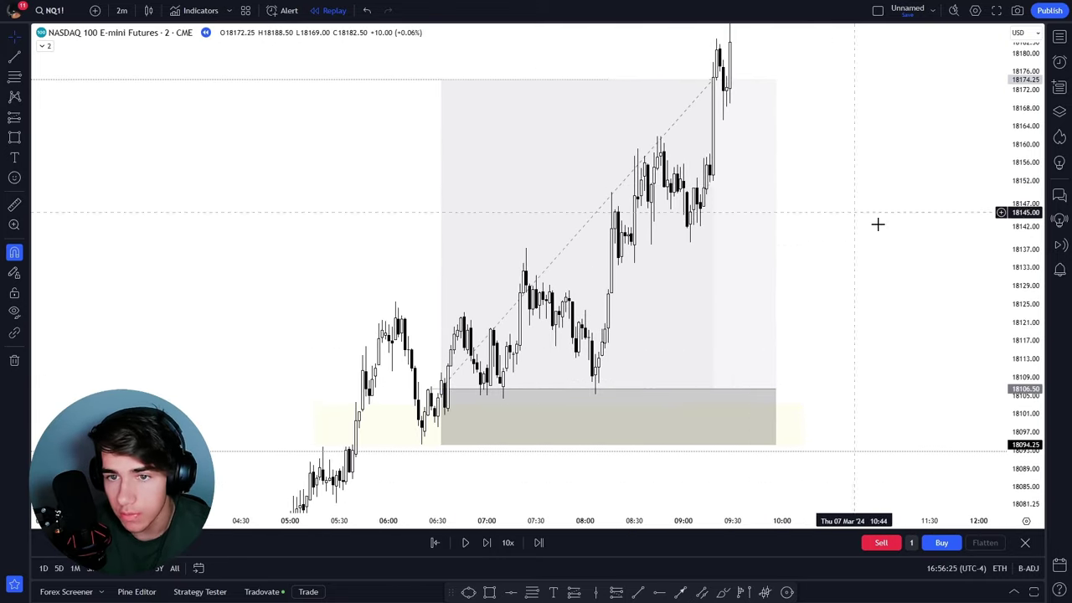
Step: Switch the chart to the 15-minute interval and examine the long trade from its entry to the prior high at its target
text(15)
key(Return)
drag(1038, 226, 1038, 332)
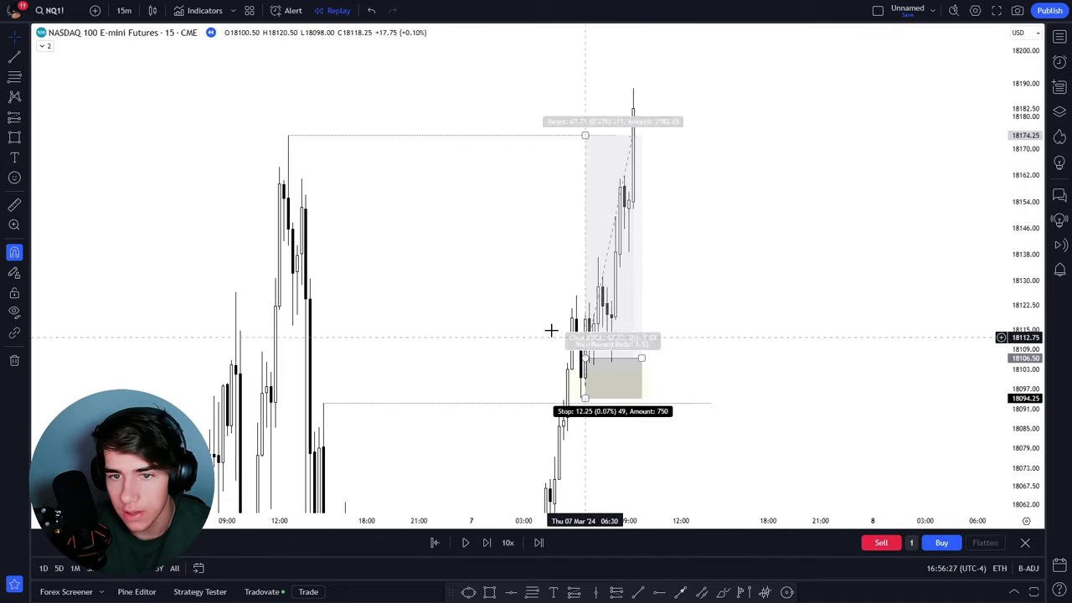
drag(730, 310, 966, 268)
scroll(939, 275, up, 3)
drag(921, 300, 894, 332)
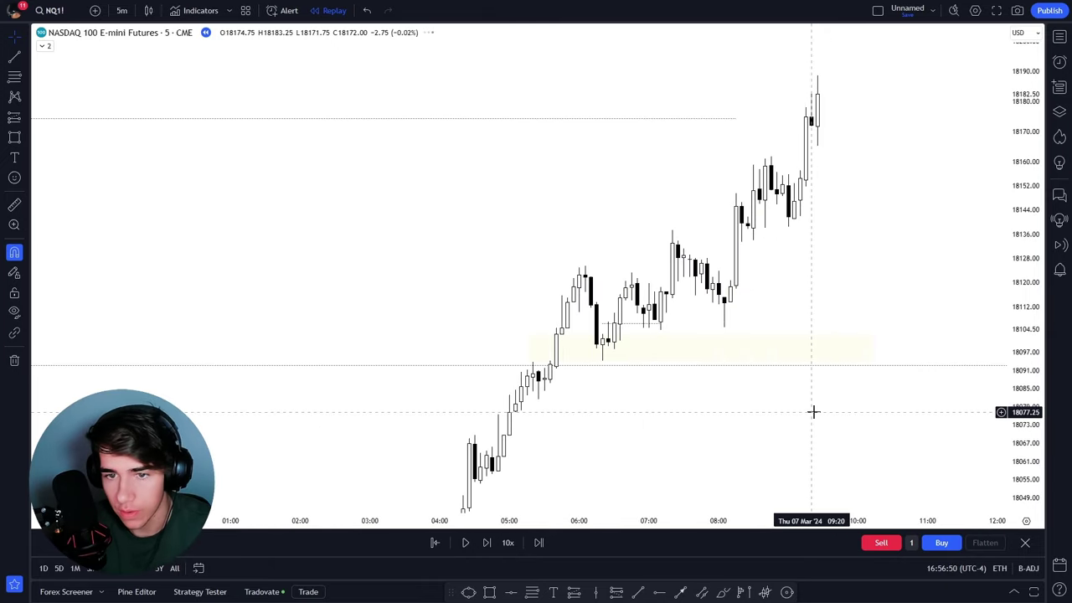
Step: On the 5-minute chart, draw a rectangle over the down-move gap from about 18111.75 to 18103, starting at 06:15 and ending about 07:50
drag(814, 411, 949, 347)
scroll(950, 346, up, 2)
drag(1035, 395, 1035, 260)
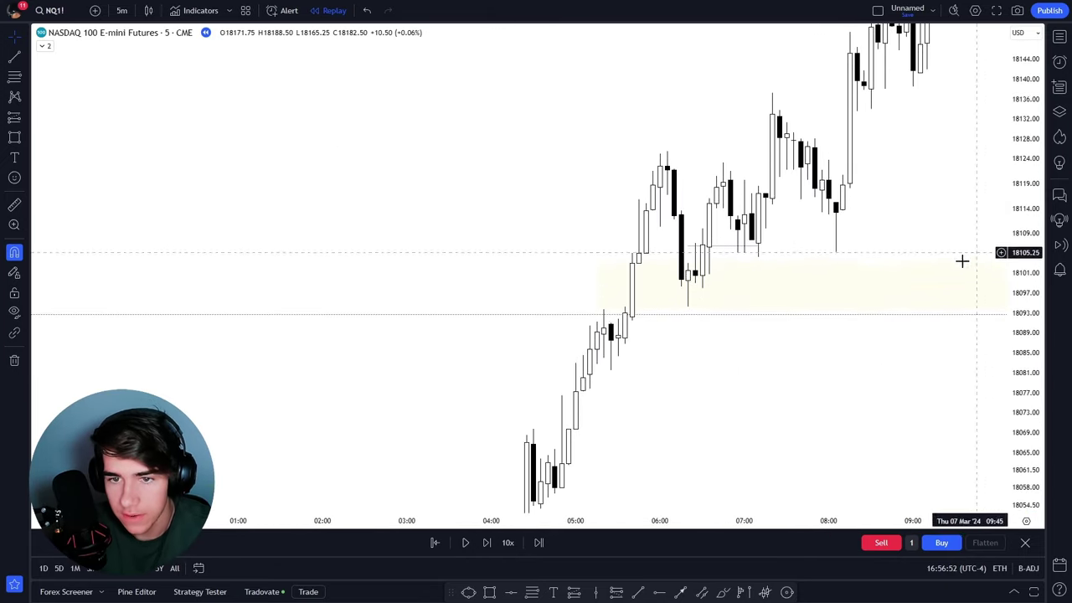
drag(802, 445, 761, 454)
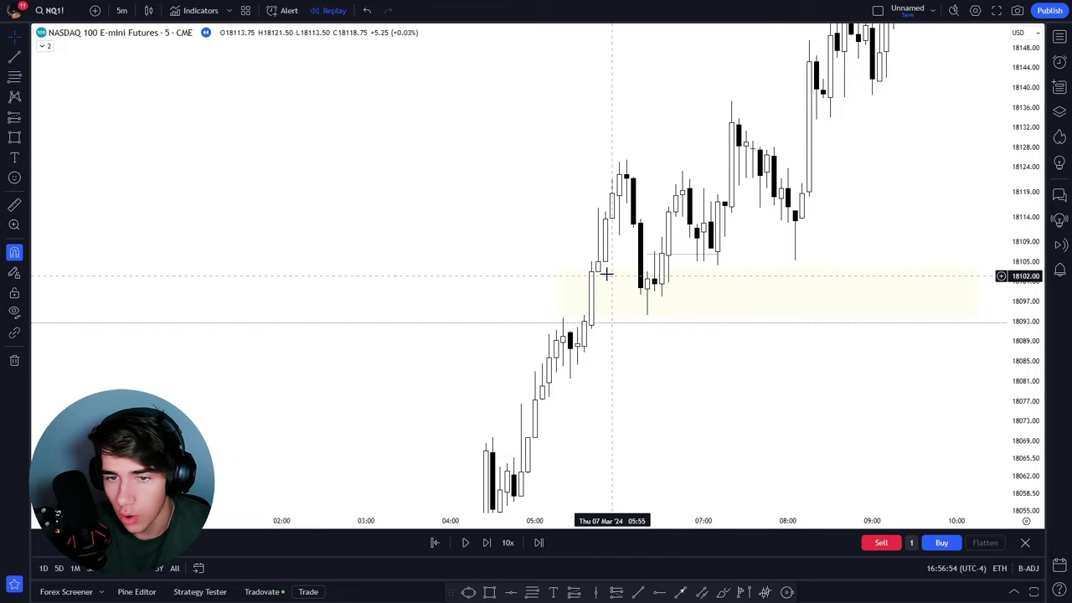
drag(680, 379, 611, 398)
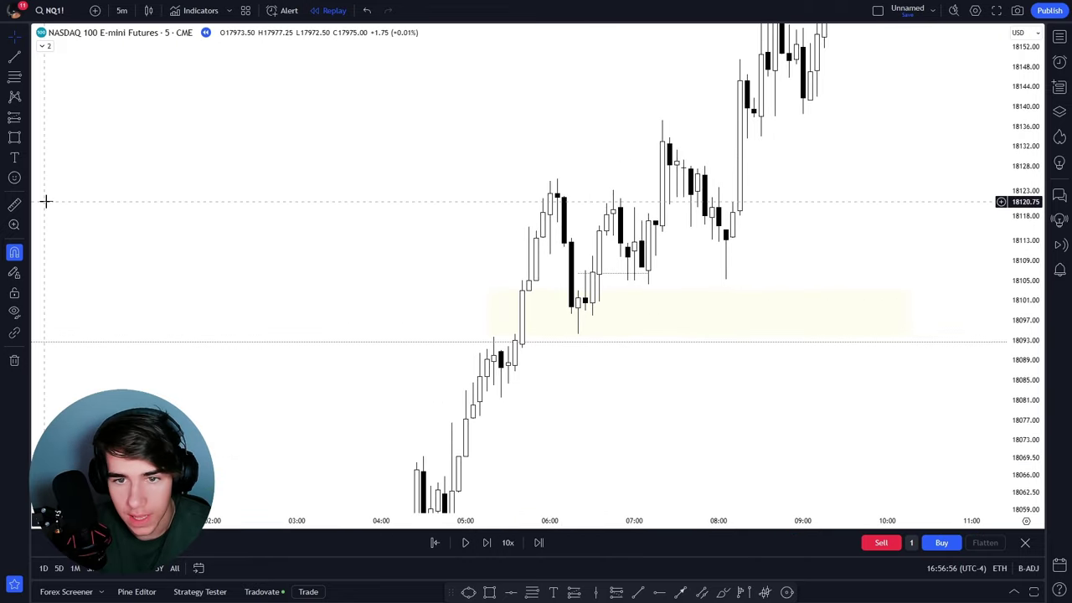
click(15, 137)
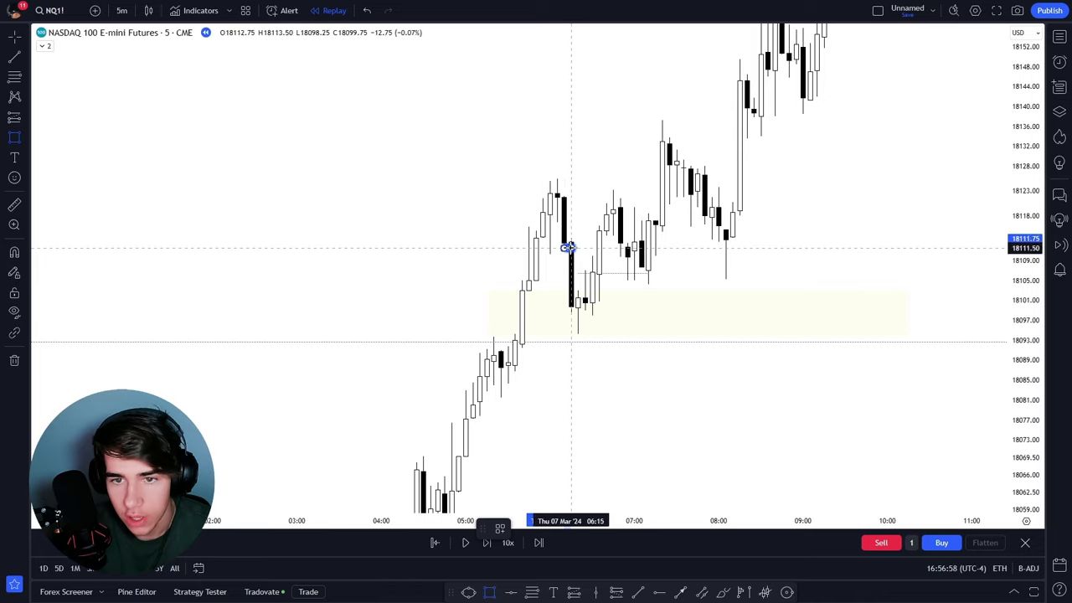
drag(568, 247, 705, 291)
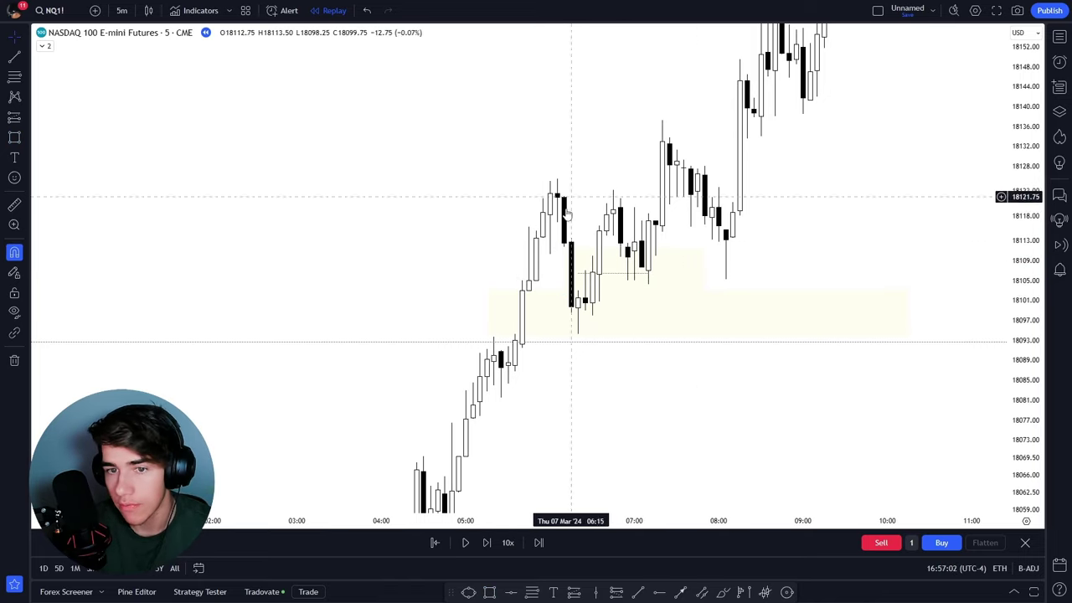
Step: Draw a thin rectangle between about 18116.75 and 18113, starting at the 06:10 candle
drag(660, 388, 595, 409)
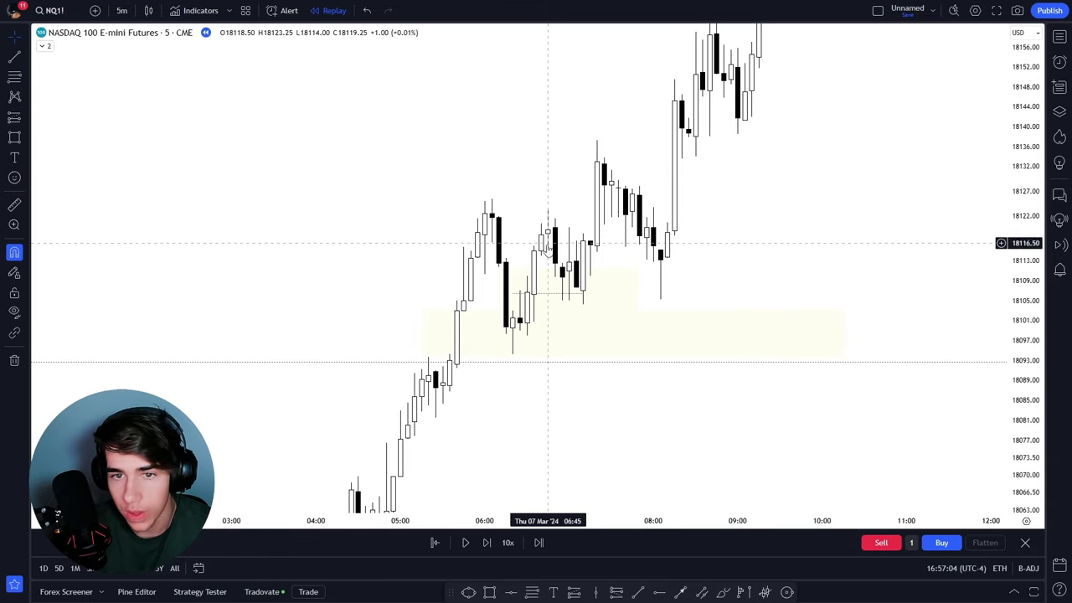
key(alt+shift+r)
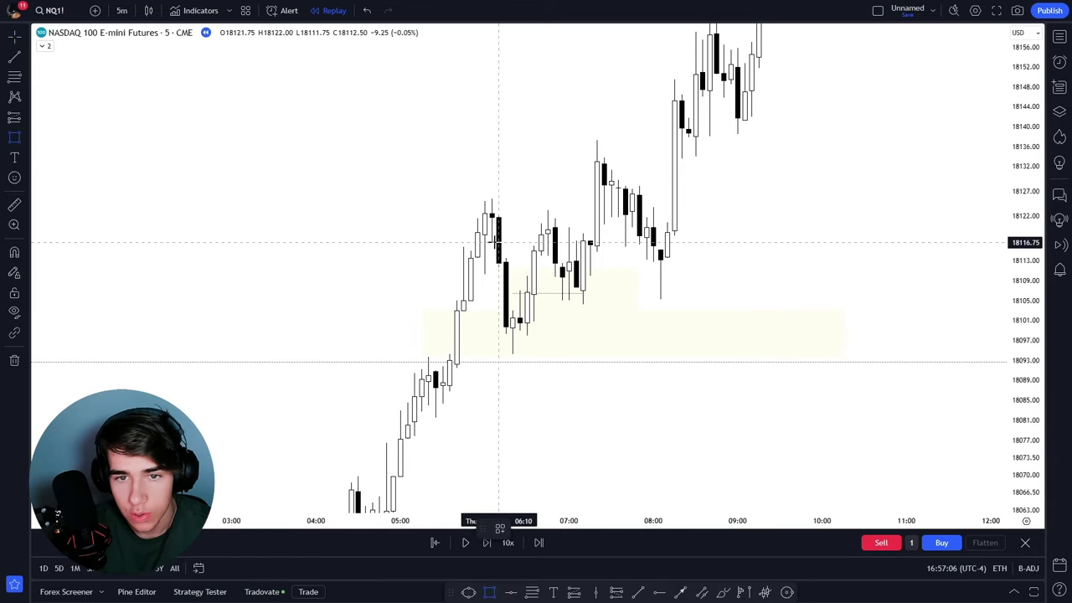
click(499, 242)
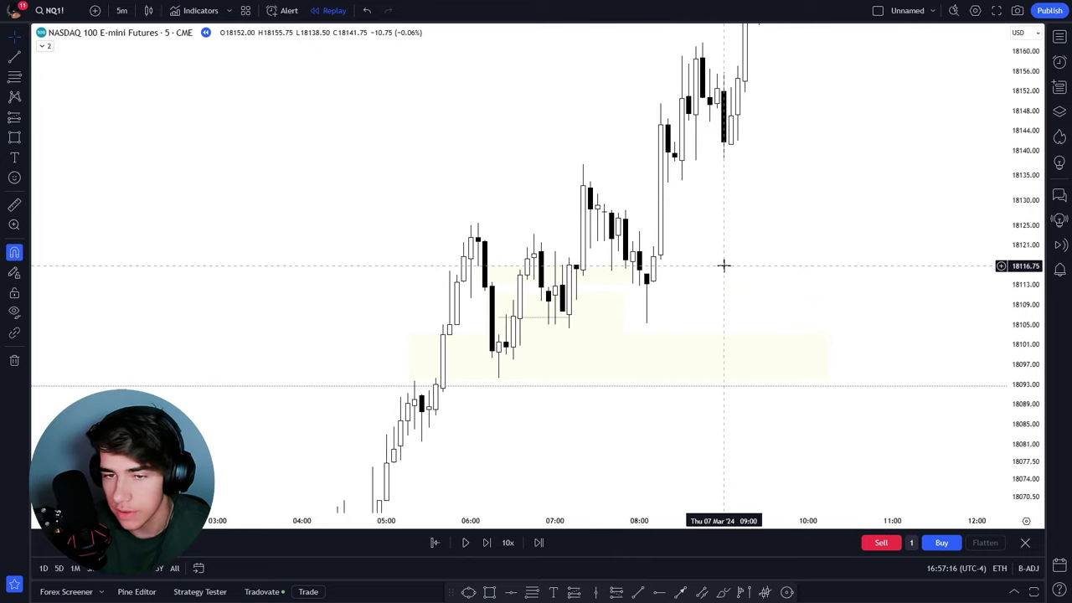
Step: Delete the yellow zone rectangles and the short horizontal line at 18106.50
drag(1019, 235, 1018, 307)
drag(825, 231, 776, 274)
scroll(758, 275, down, 1)
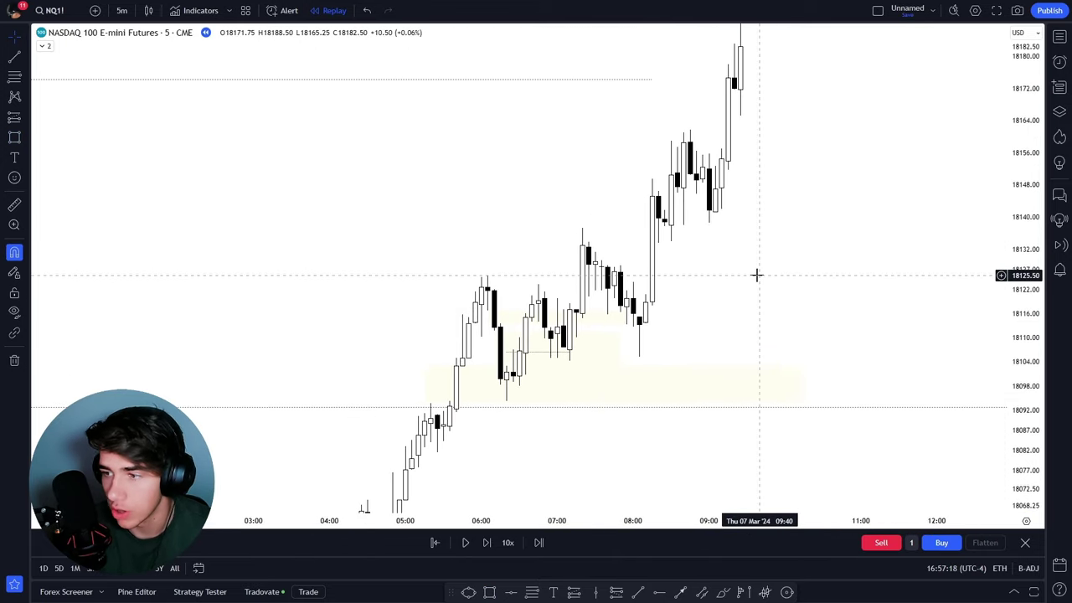
drag(678, 348, 786, 307)
click(729, 306)
key(Delete)
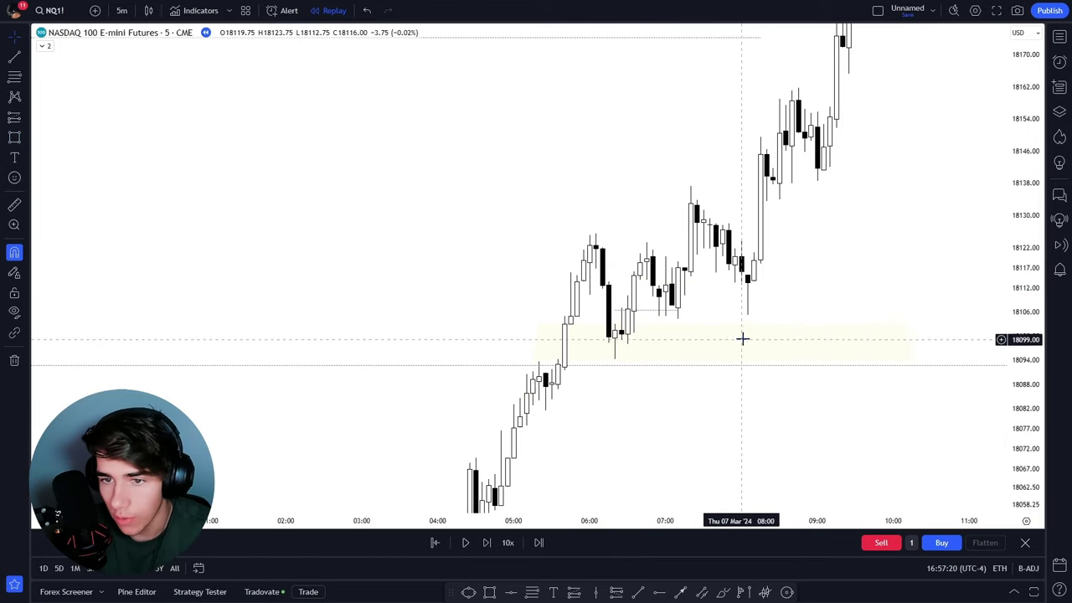
click(739, 325)
key(Delete)
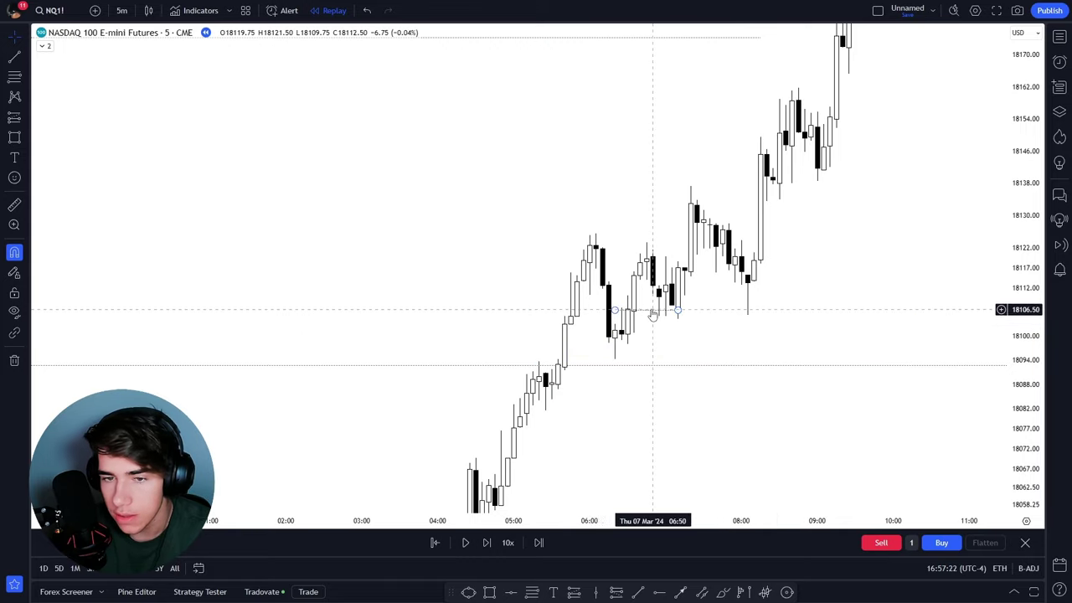
scroll(775, 339, up, 2)
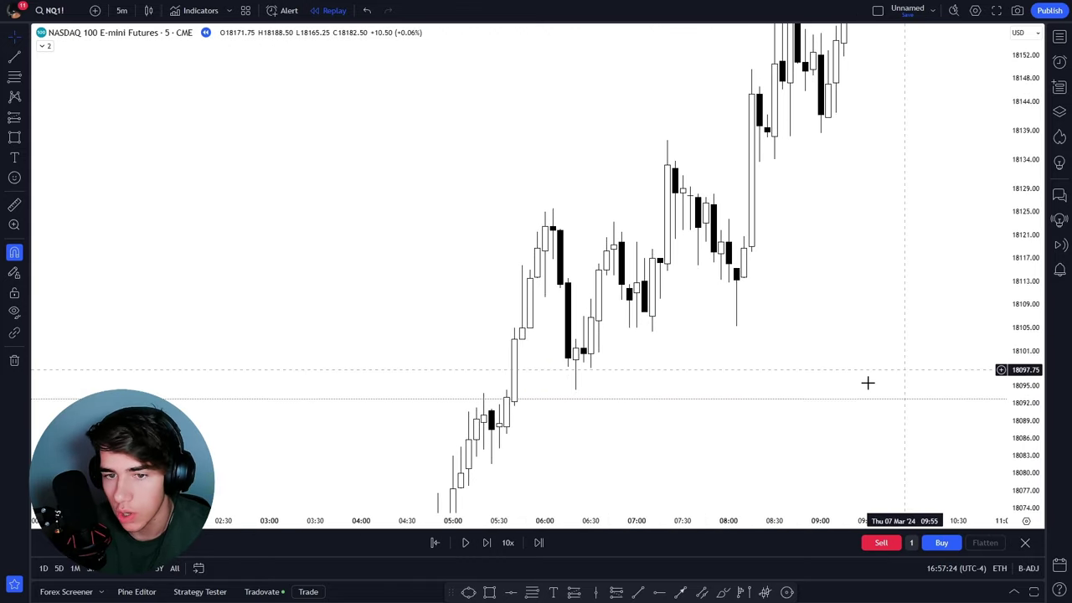
Step: Draw a horizontal trend line from the 07:10 low at 18104.25 to about 09:20
drag(705, 435, 646, 413)
scroll(646, 413, up, 1)
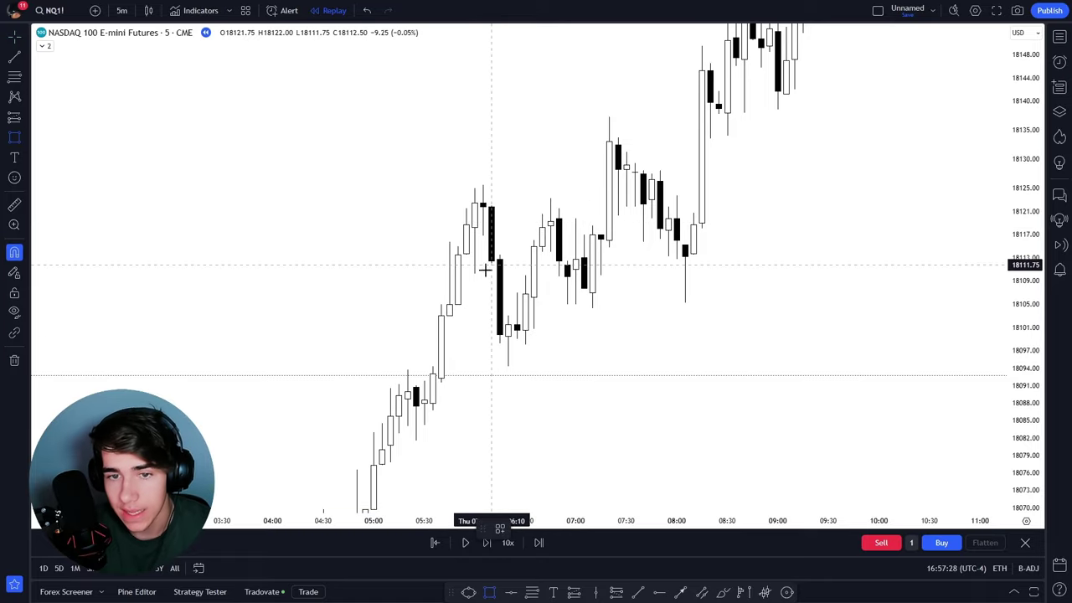
click(592, 311)
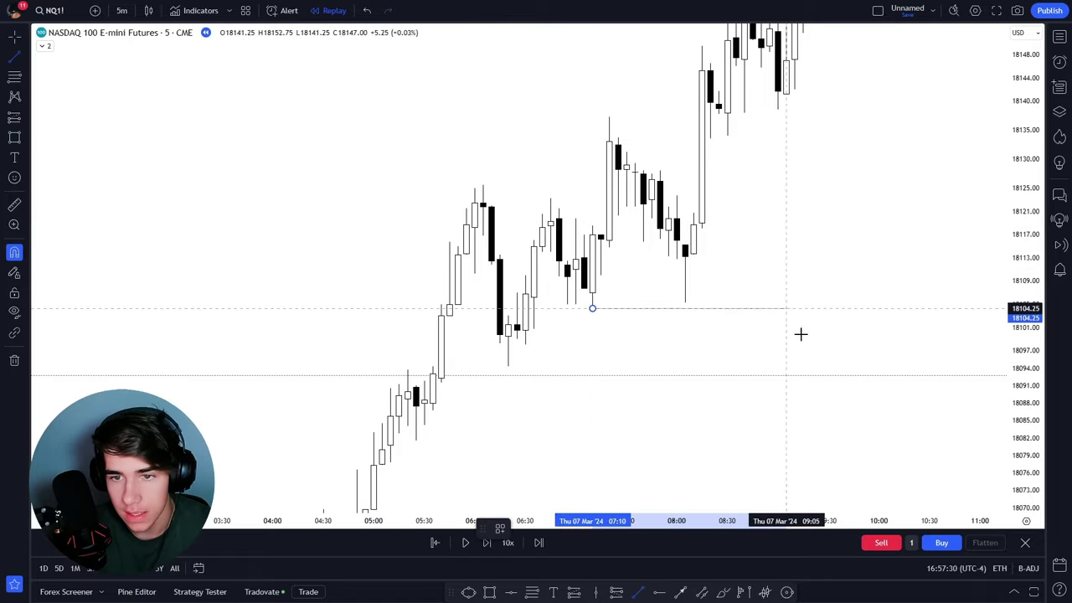
shift+click(810, 333)
click(879, 343)
drag(670, 329, 623, 365)
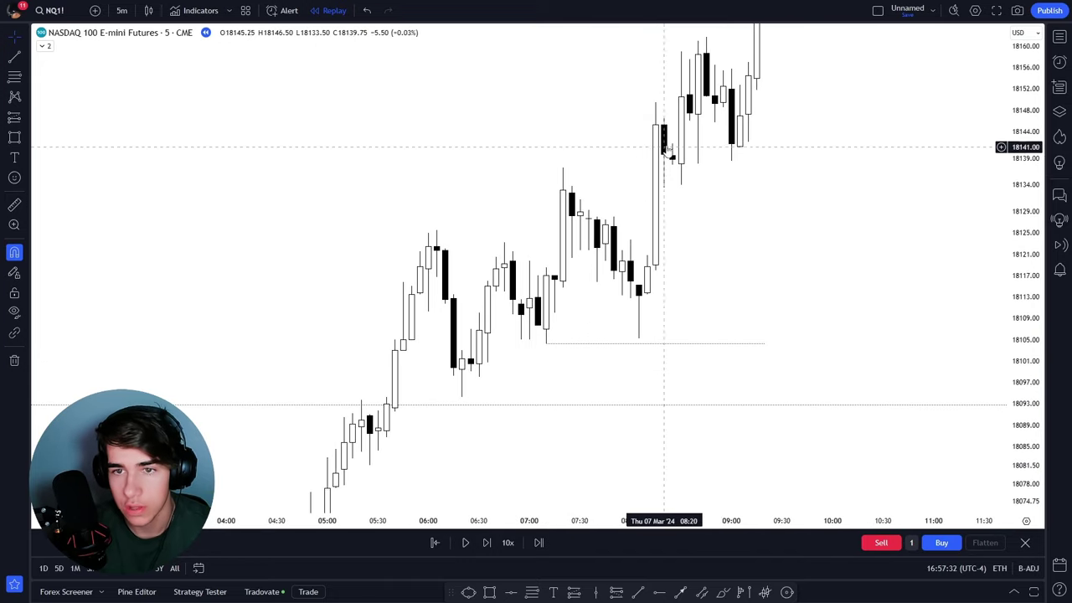
Step: Draw horizontal trend lines from the 06:45 high at 18123.25 to 07:15 and from the 07:20 high at 18137.25 to 08:10
drag(789, 290, 798, 292)
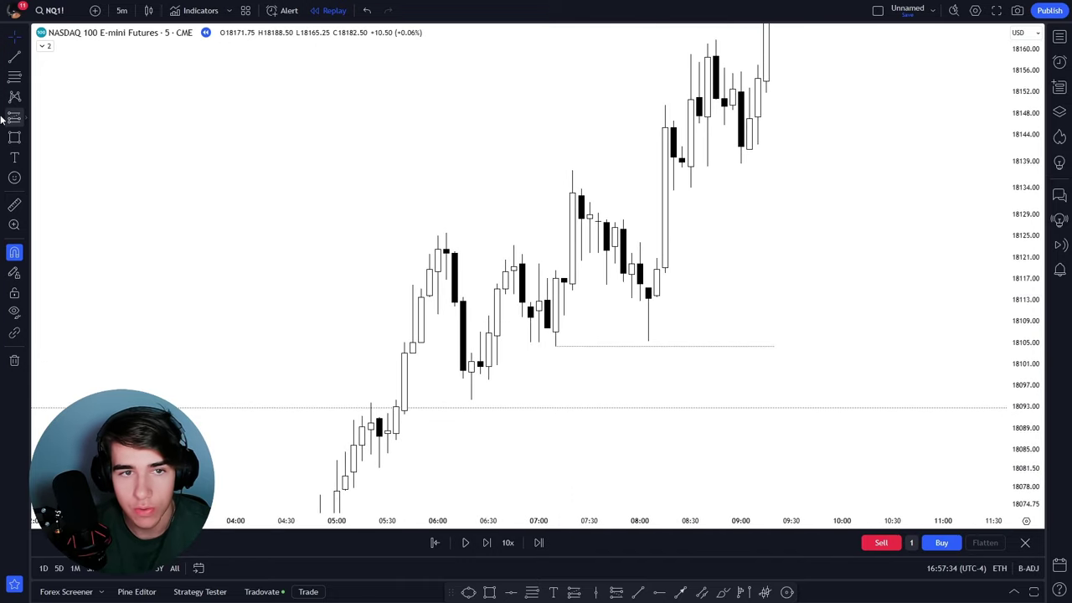
click(14, 56)
click(513, 245)
click(564, 245)
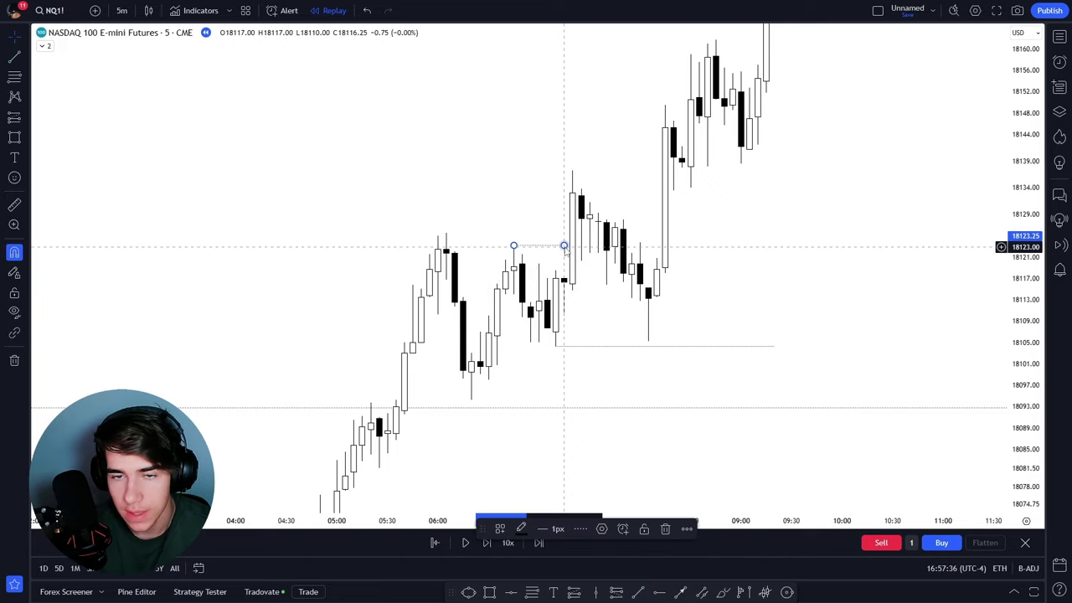
click(15, 53)
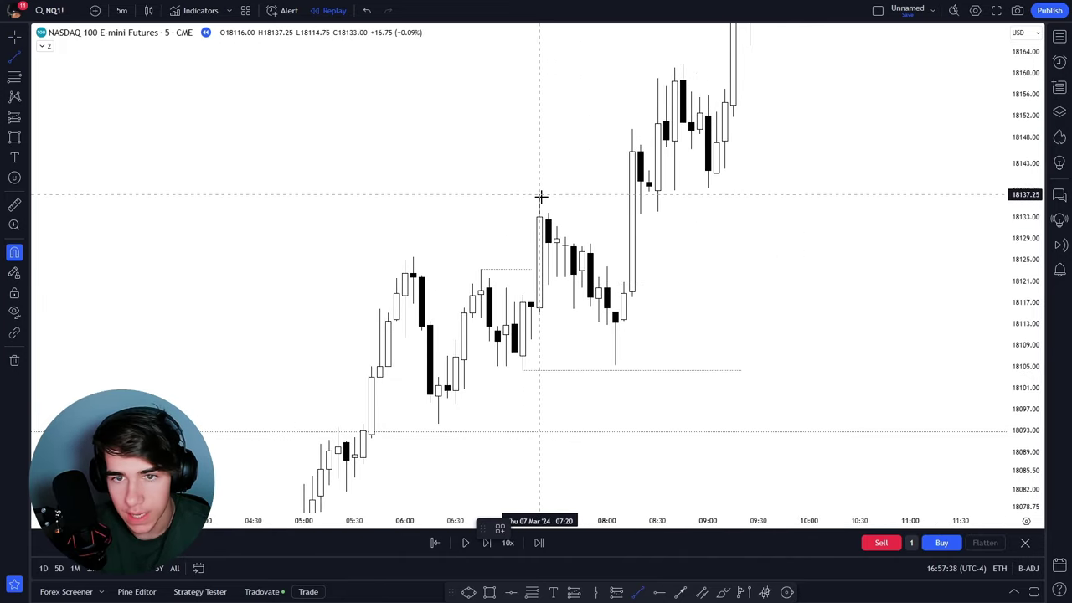
click(539, 195)
click(623, 195)
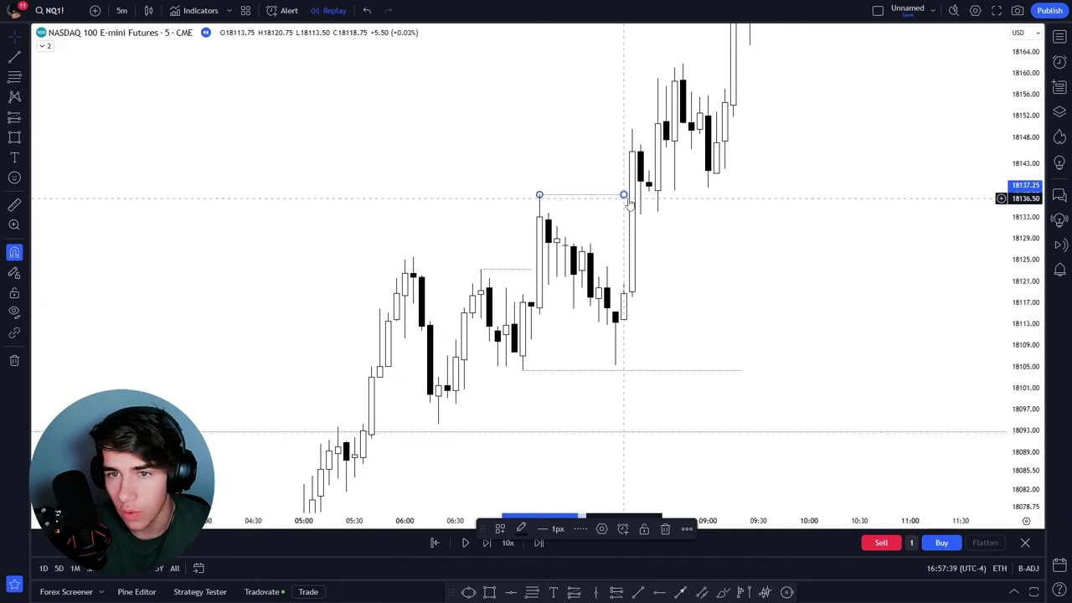
Step: Draw a short horizontal trend line from the 08:15 high to about 08:30
click(14, 56)
click(614, 173)
click(642, 174)
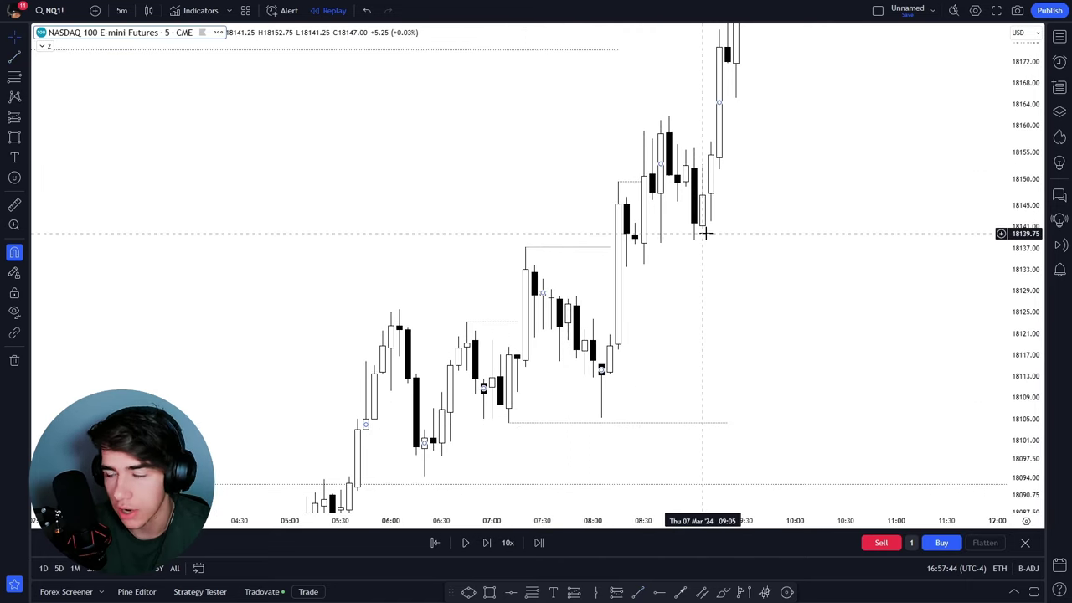
drag(1014, 235, 1011, 288)
drag(767, 302, 750, 314)
scroll(754, 327, down, 1)
scroll(745, 337, up, 2)
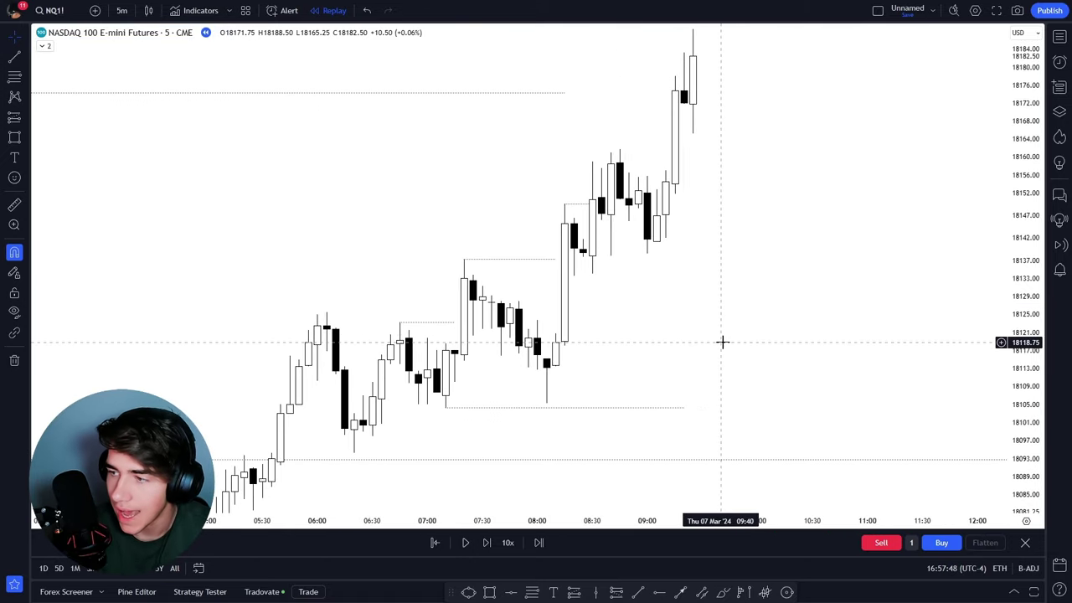